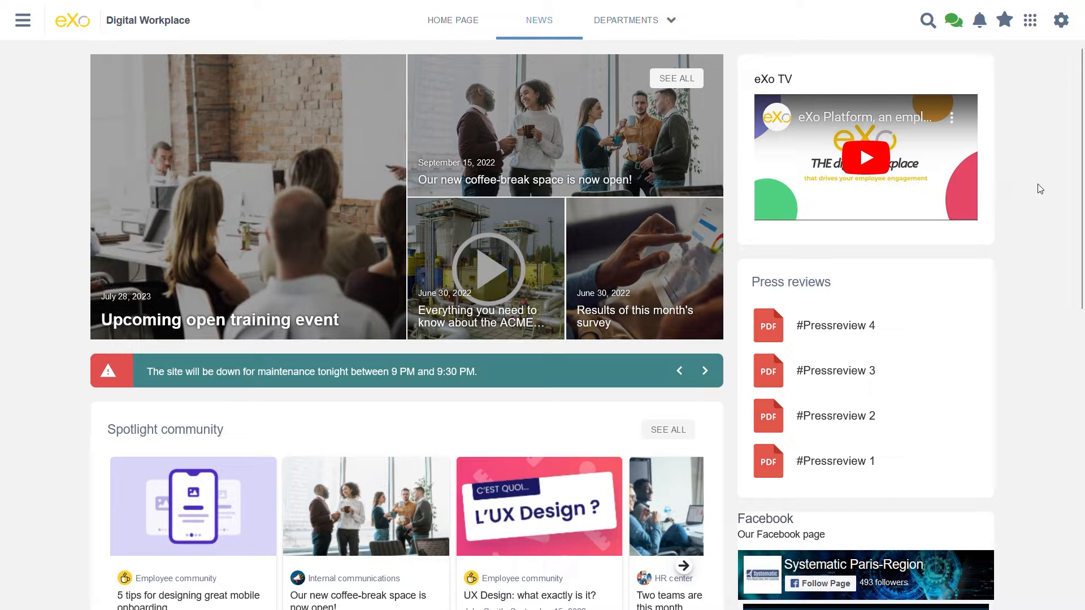
- Create a new process with the request title "Application" and the presentation "How to apply for a job offer"
left_click(1033, 27)
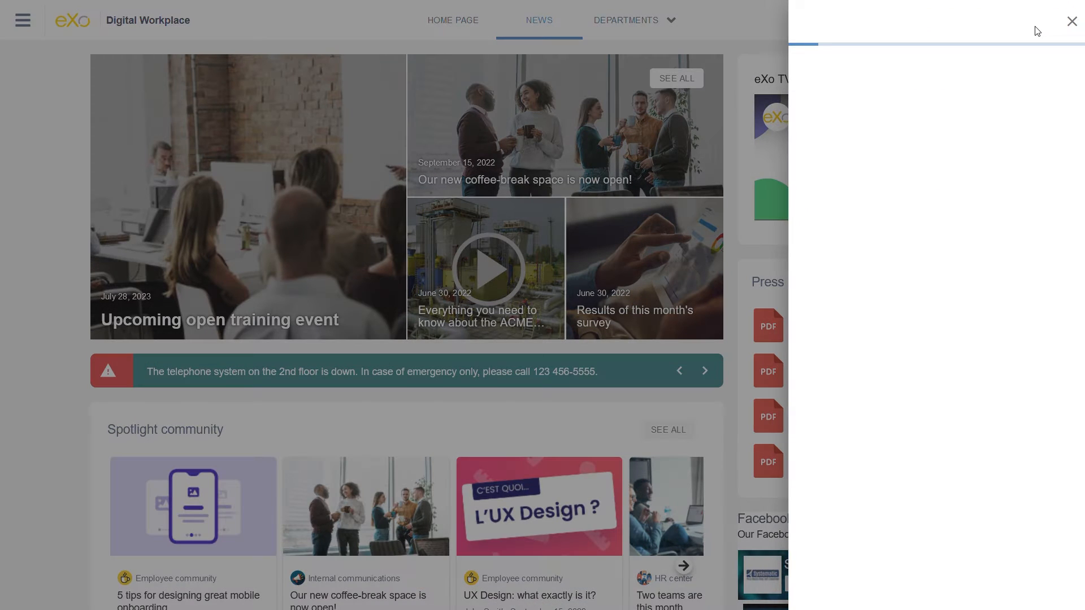
left_click(861, 197)
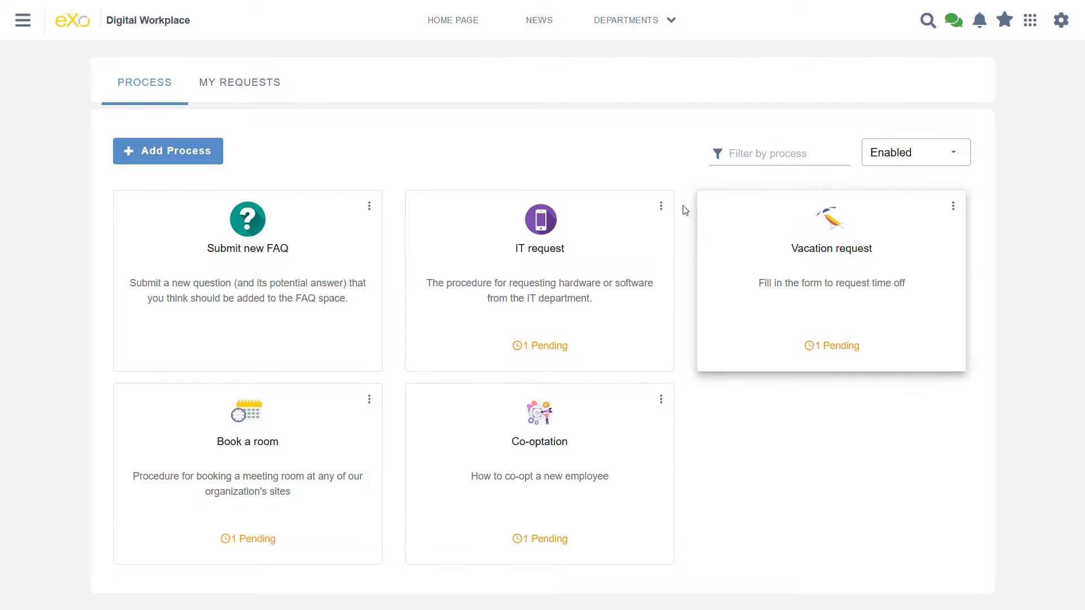
left_click(192, 156)
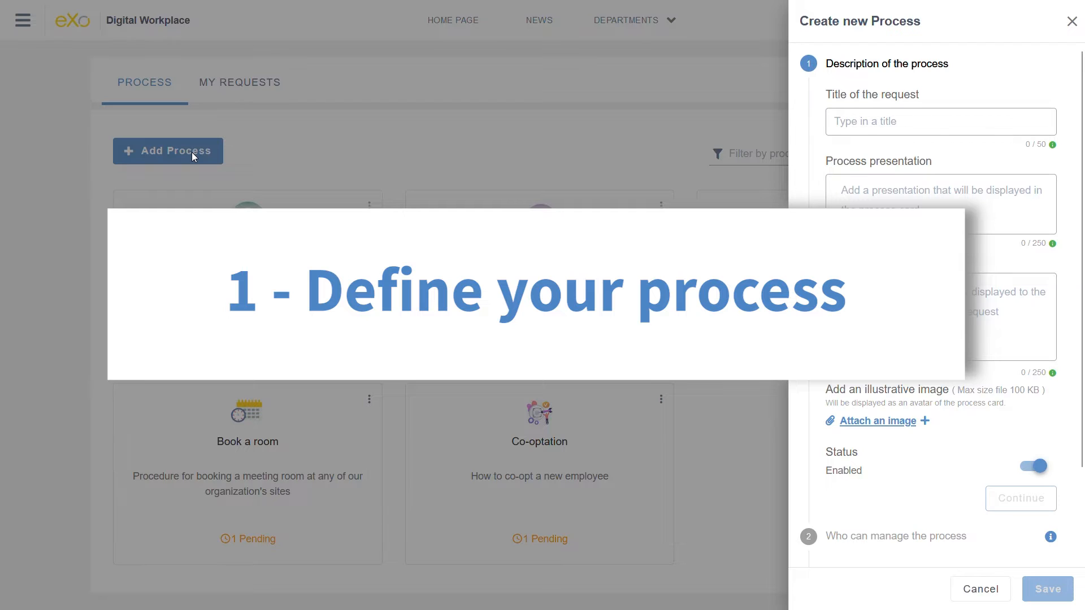
left_click(866, 124)
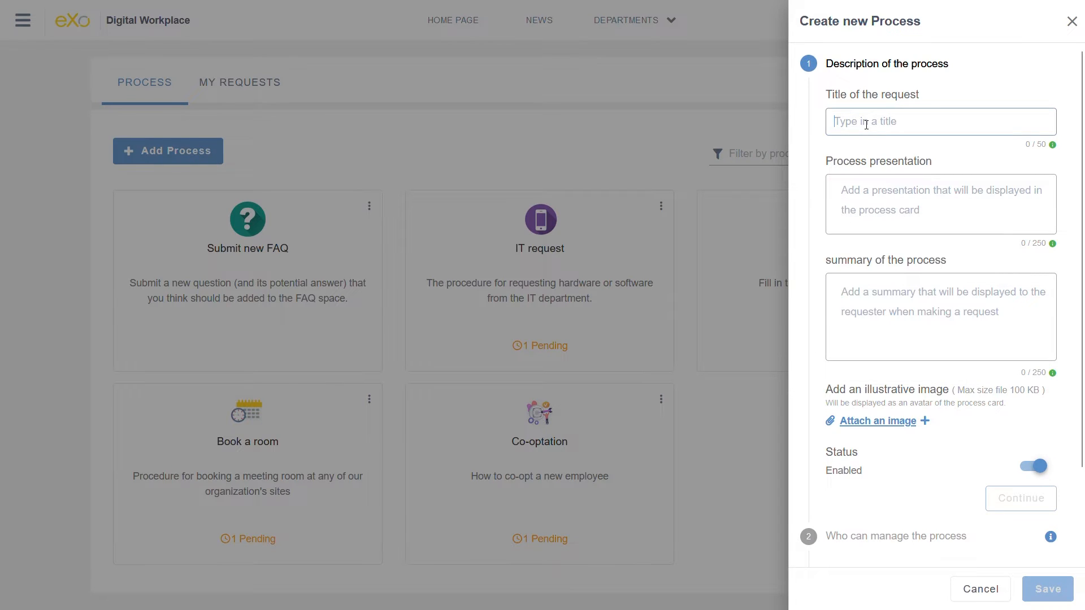
type("Application")
key("Tab")
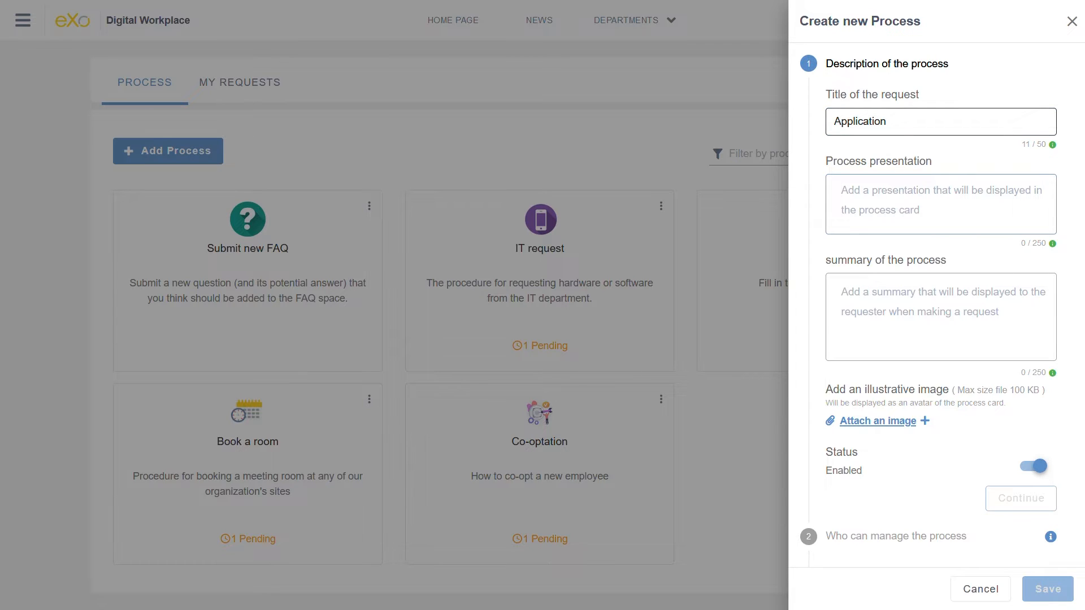
type("How to apply for a job offer")
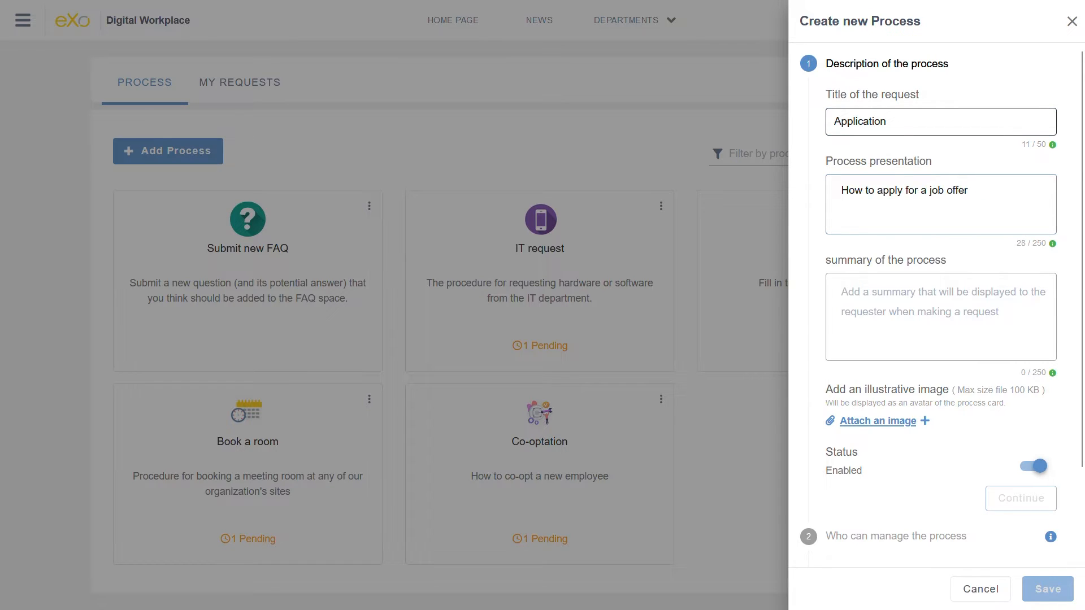
- Enter the summary "Please fill out the form below and attach your CV and application letter. For more information, read the note here:" followed by the note's URL
type("Please fill ou")
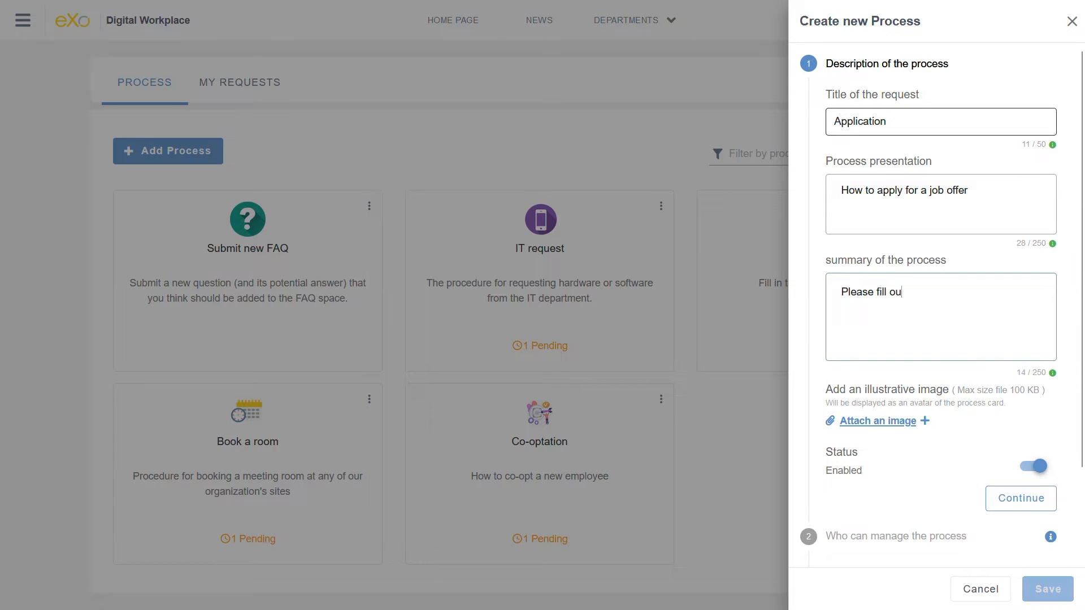
type("t the form below and att")
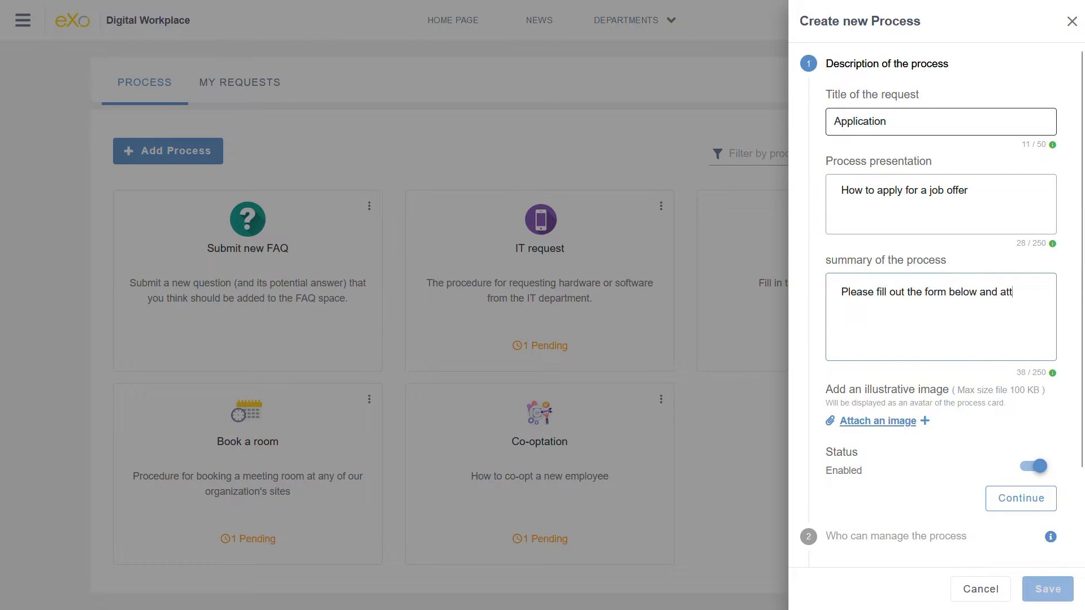
type("ach your CV and application letter. For")
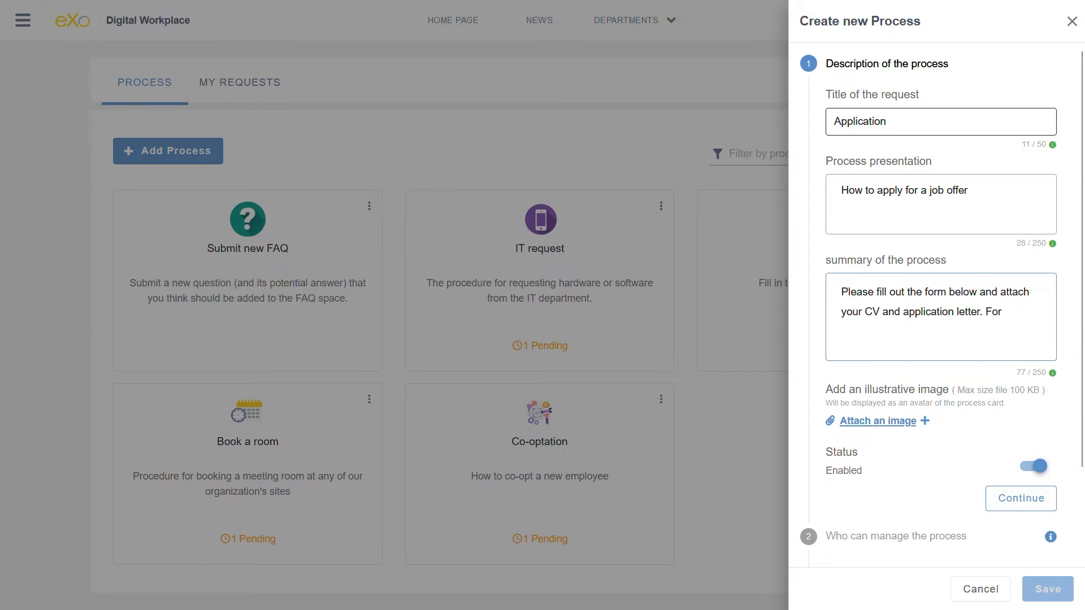
type(" more information, read the note here:")
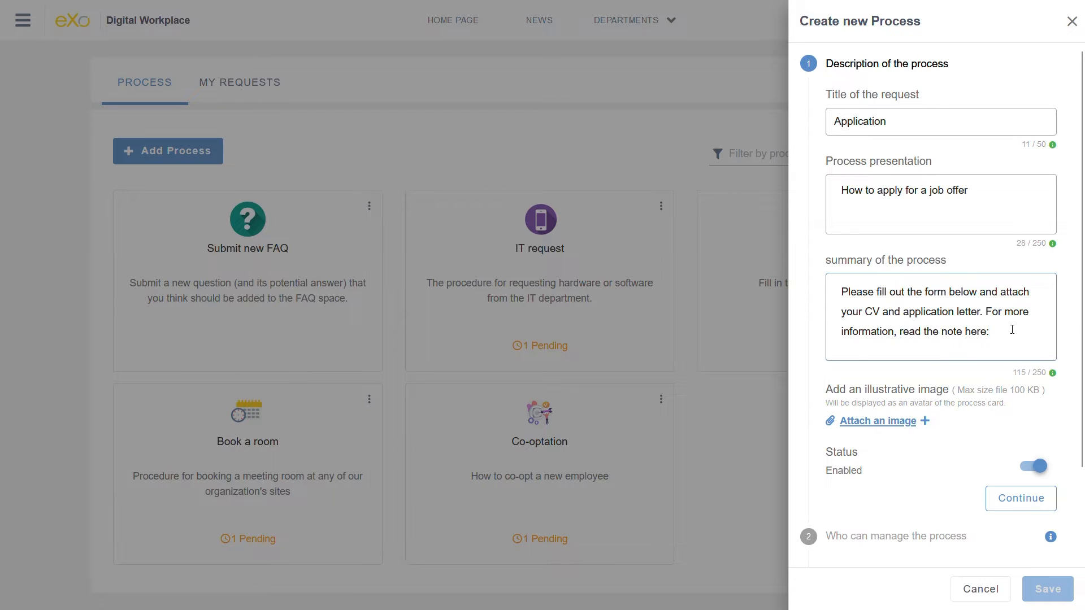
type("https://exo-demo-en.exoplatform.org/portal/g/:spaces:job_opportunies/job_opportunities/notes/74")
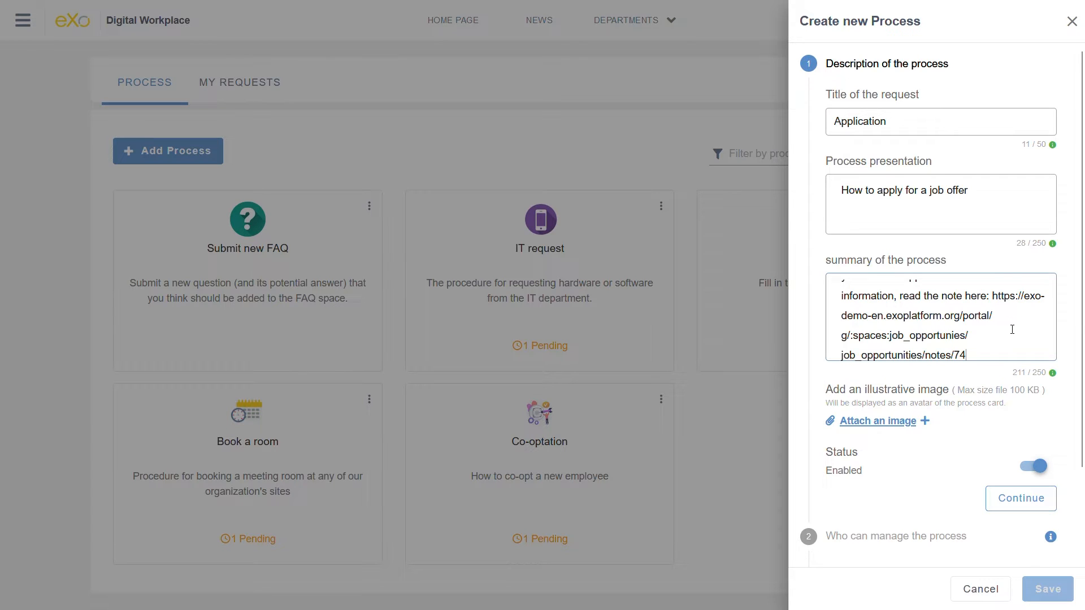
- Attach "Image process candidature.jpg" as the illustrative image, keep the status enabled, and complete the process description
left_click(883, 421)
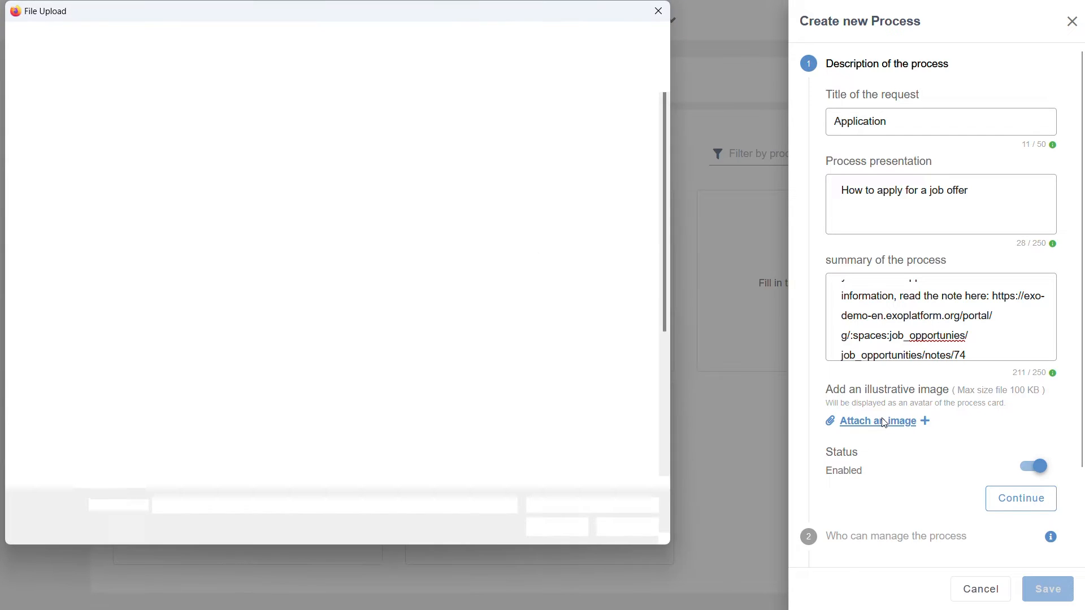
double_click(158, 125)
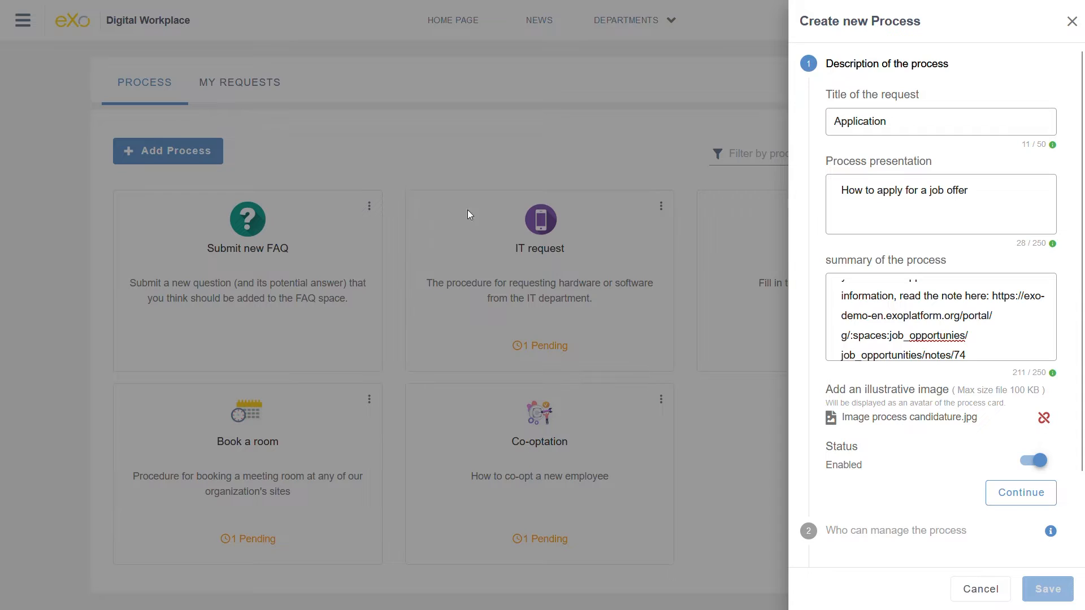
left_click(1025, 460)
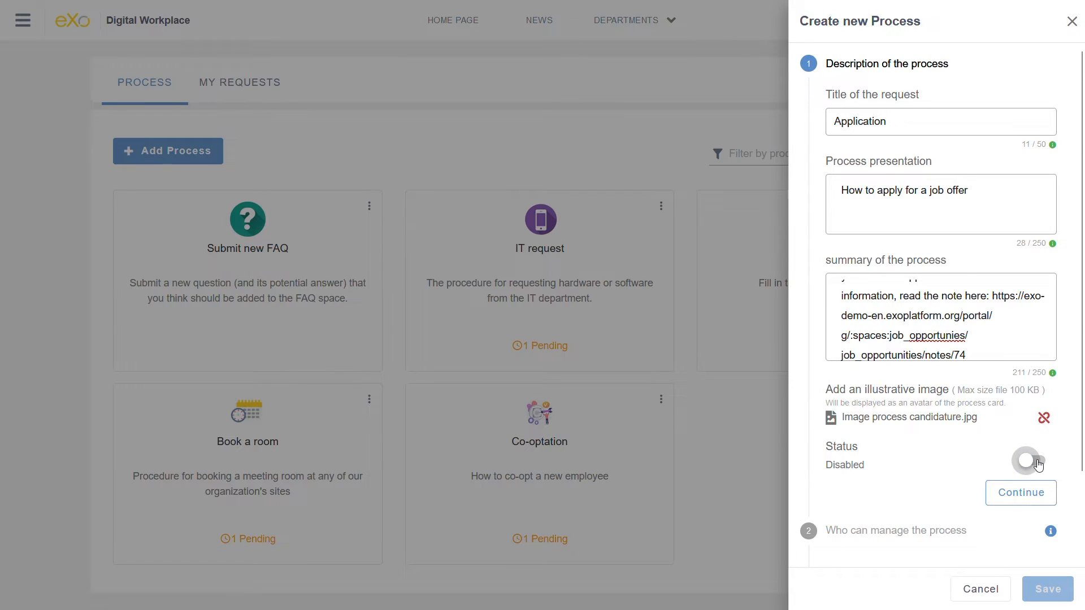
left_click(1046, 465)
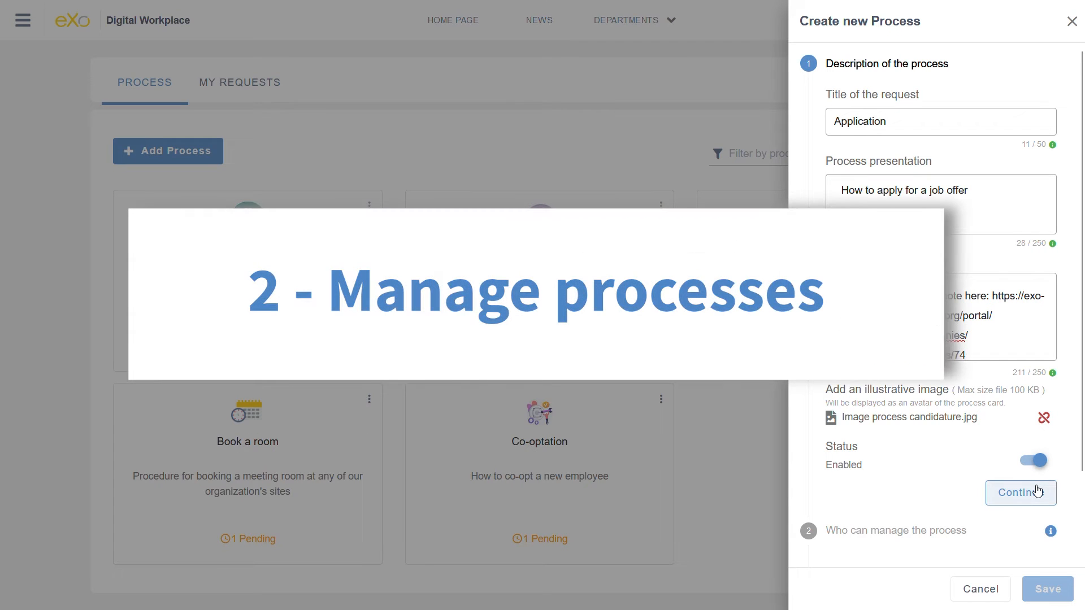
left_click(1037, 491)
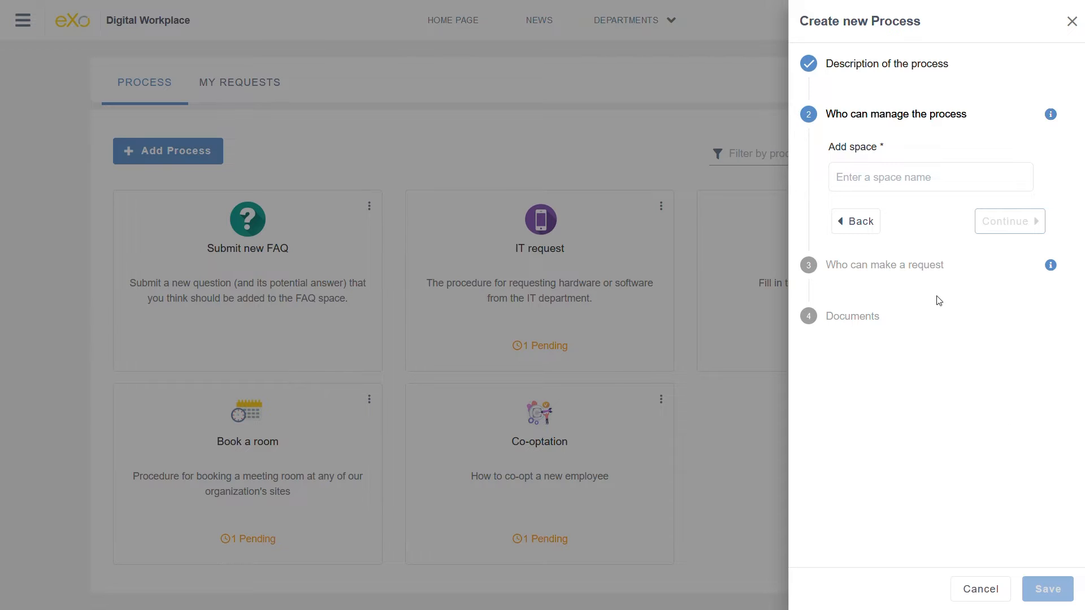
- Try assigning the HR center space as the process manager and remove it again
left_click(879, 180)
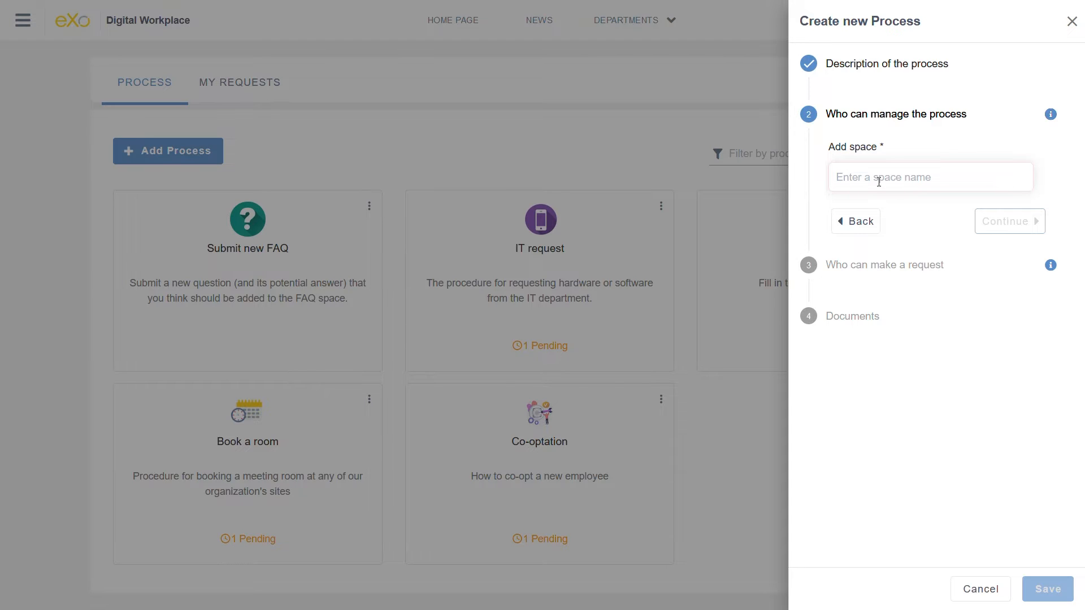
type("hr center")
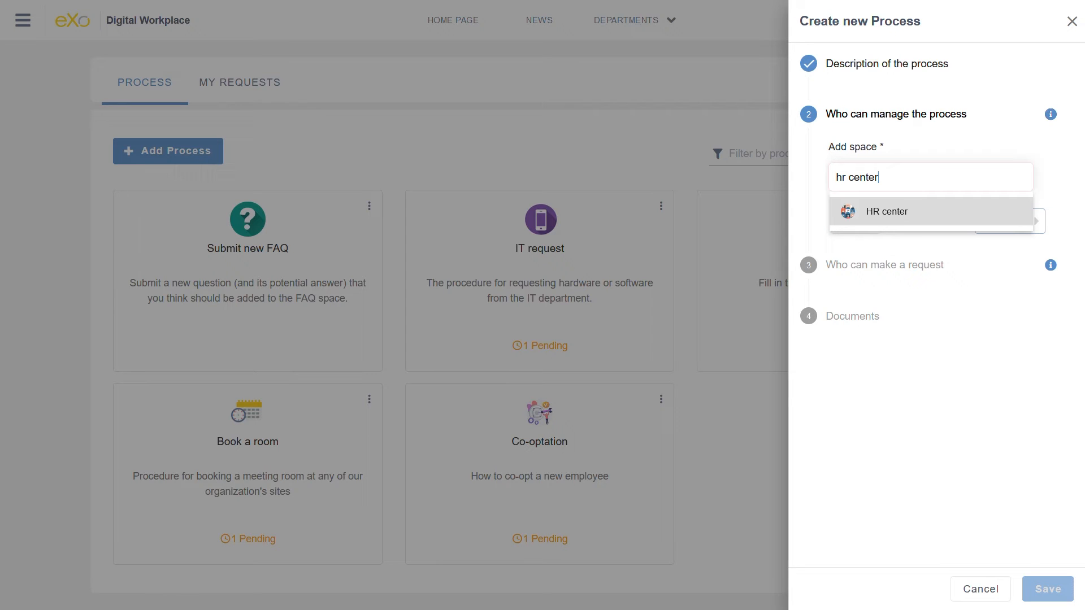
left_click(893, 206)
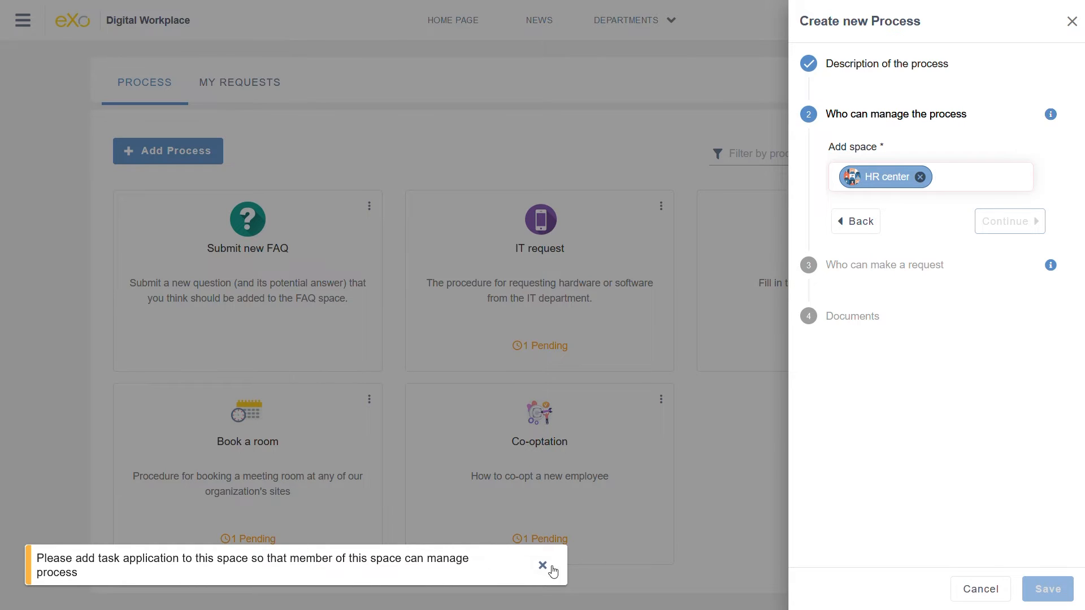
left_click(921, 178)
- Assign the Job opportunities space as the manager of the process and continue to the requester settings
type("job")
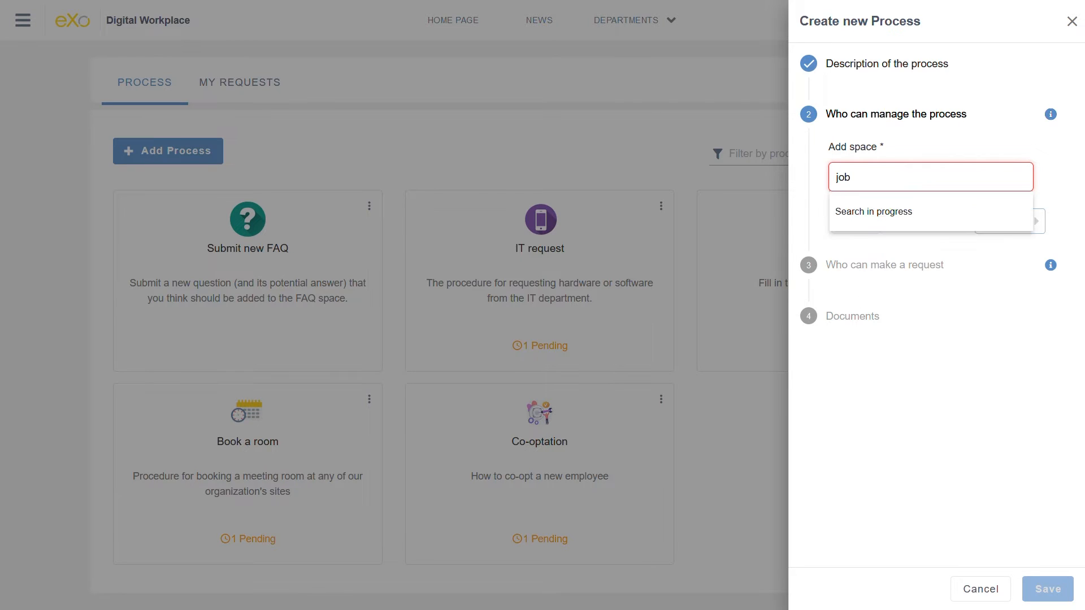
left_click(925, 209)
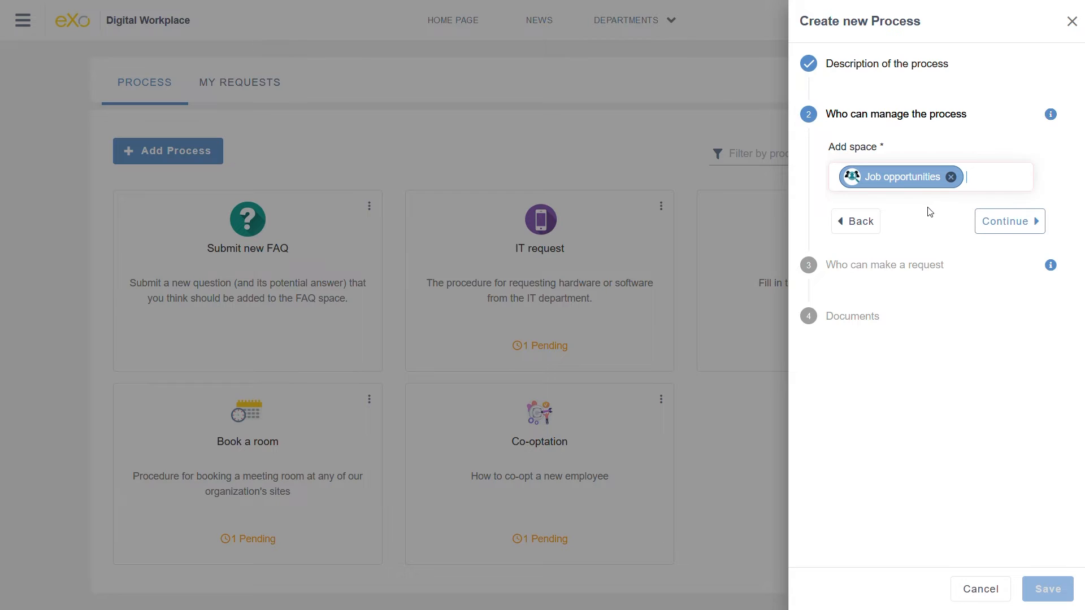
left_click(999, 225)
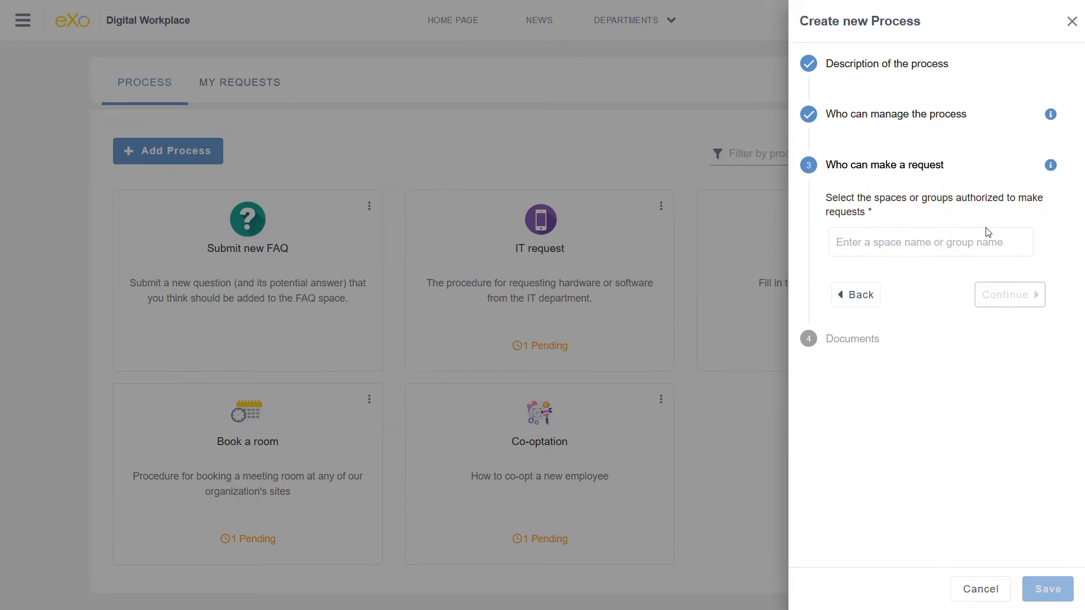
- Authorize the Users group to make requests and continue to the documents stage
left_click(973, 241)
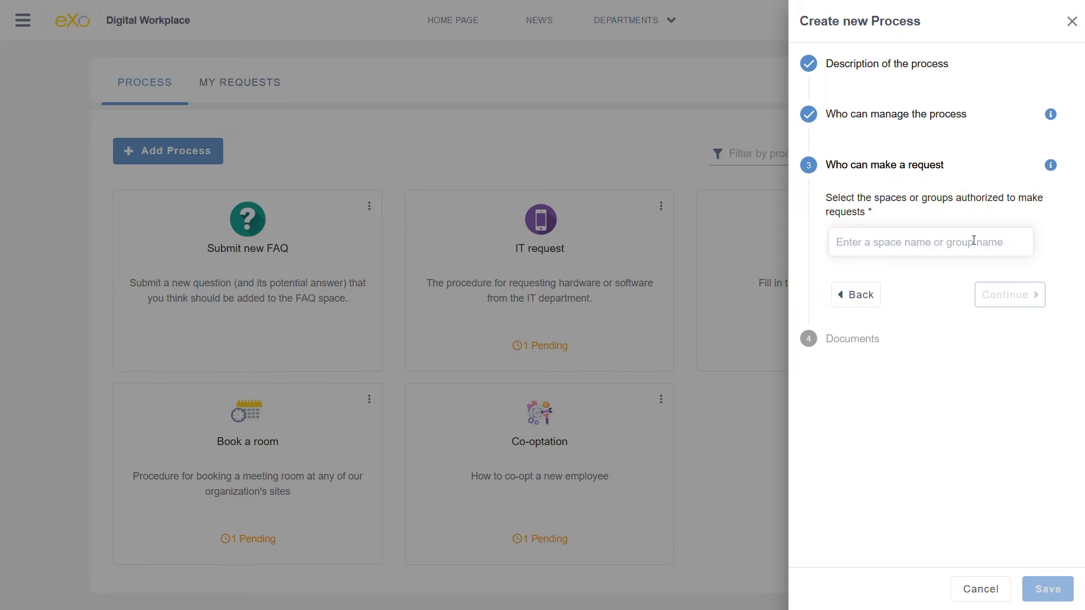
type("user")
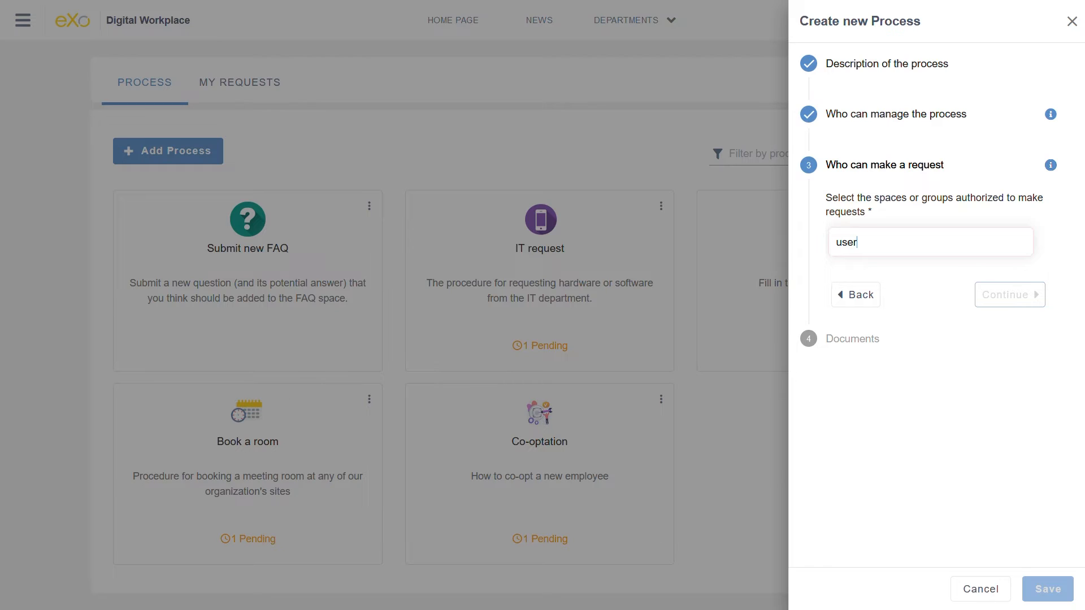
type("s")
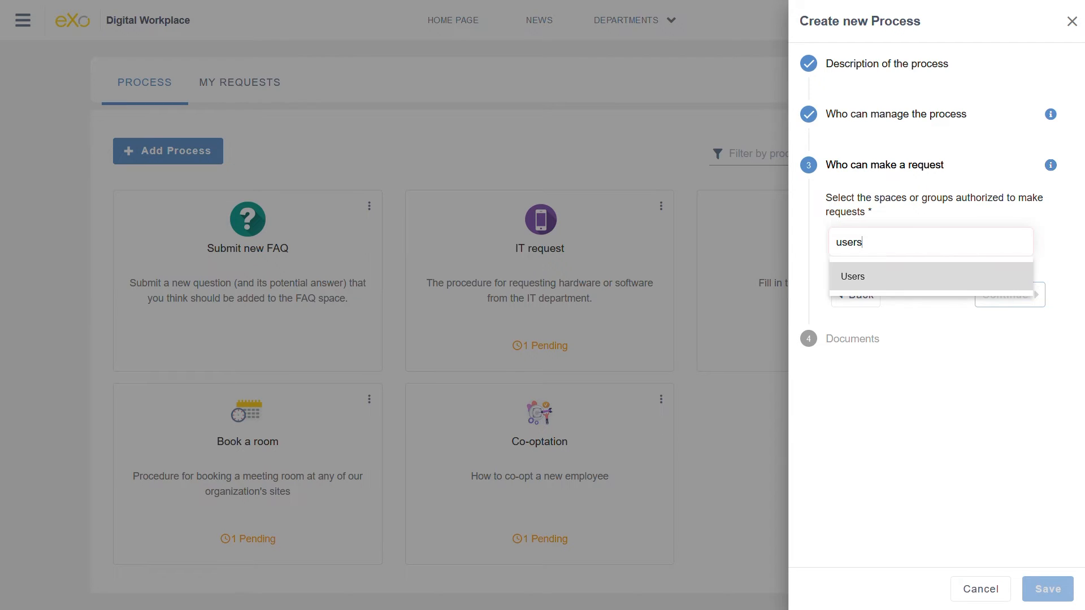
left_click(935, 276)
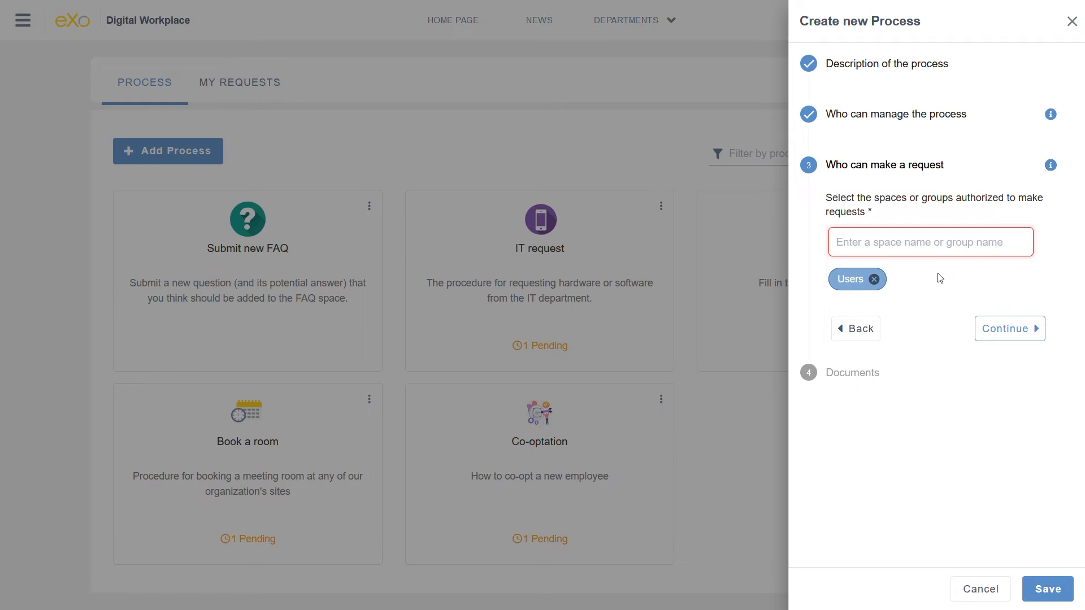
left_click(1004, 330)
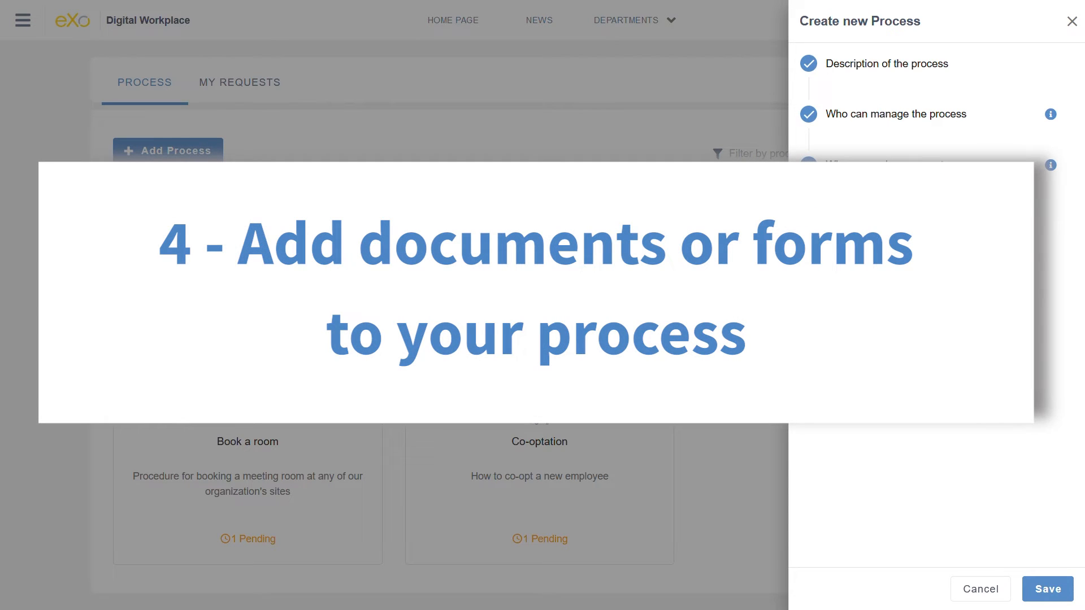
- Create a form document named "Application" and insert the "Apply for a job" text with its list of applicant detail labels
left_click(889, 284)
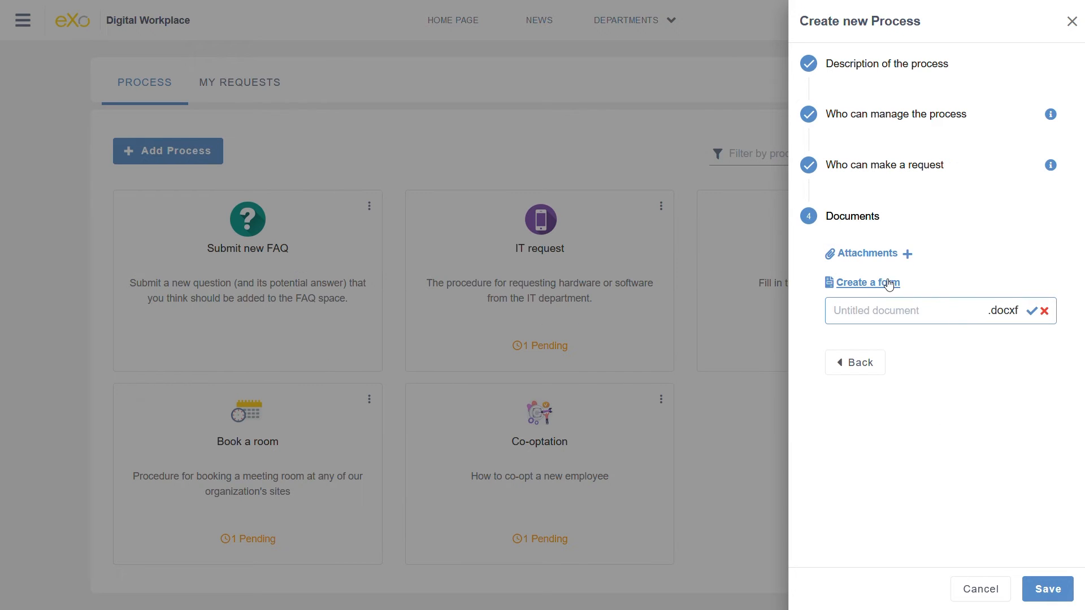
type("Application")
key("Return")
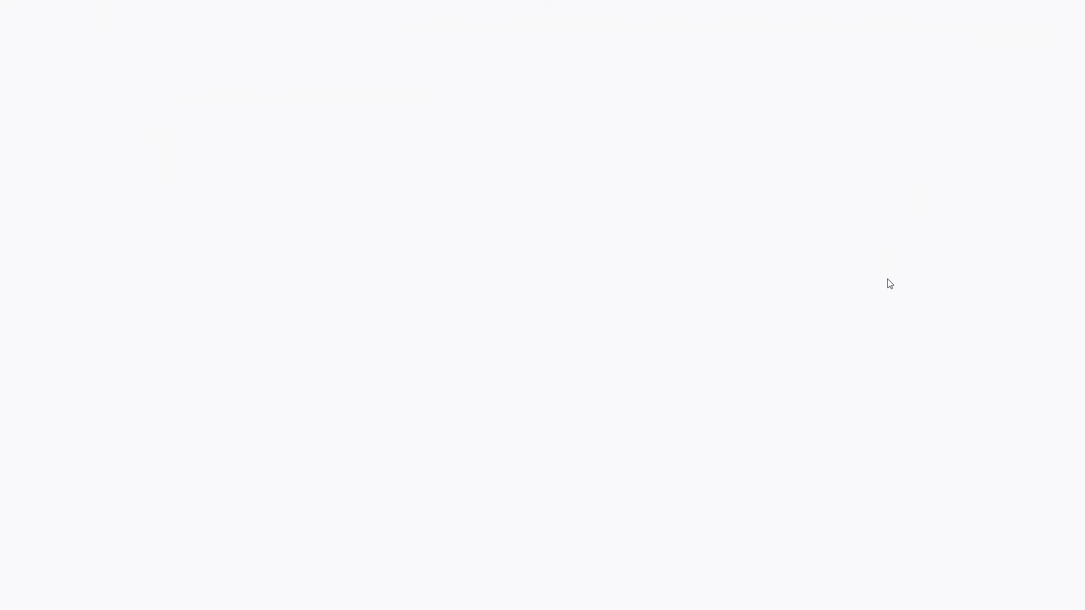
type("Apply for a job Please fill out the form below to apply for a job. Name First name Email Phone number Job opportunity targeted Work experience Certificates Skills Please attach your CV and any other document that may provide further details about your career projects.")
- Add a colon and a fillable text field after both the "Name" and "First name" labels
left_click(288, 259)
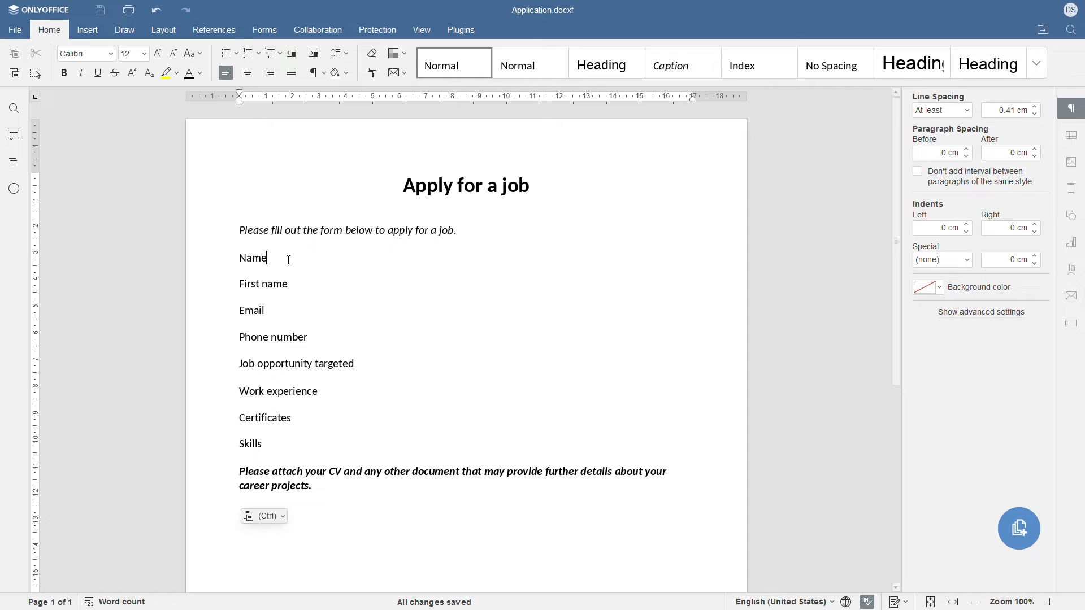
type(":")
left_click(265, 30)
left_click(70, 62)
left_click(290, 284)
type(":")
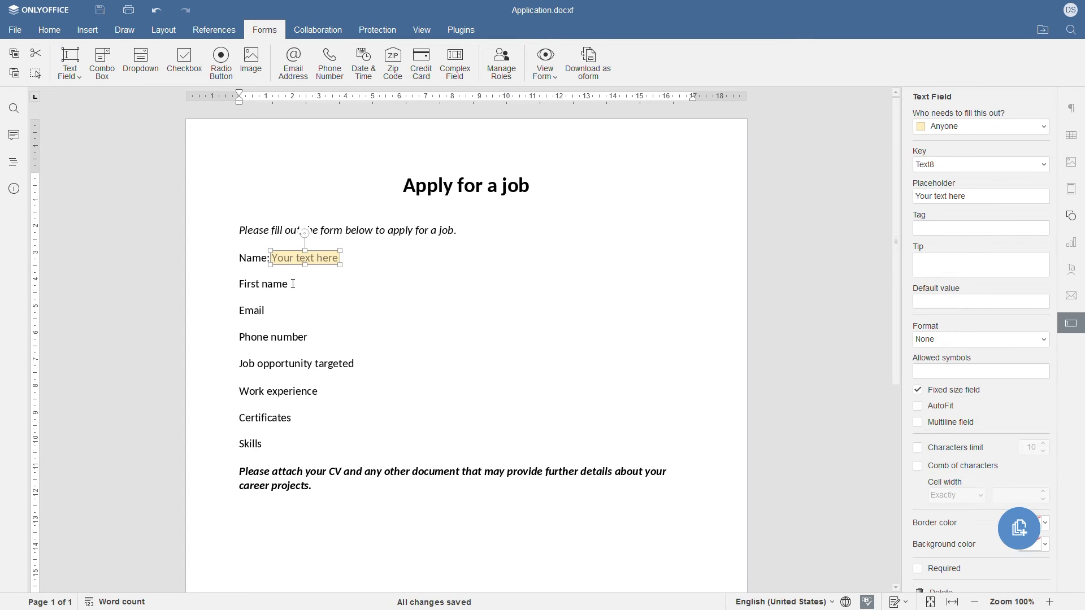
left_click(70, 61)
- Add colons, an email address field after "Email", and a phone number field after "Phone number"
left_click(294, 310)
type(":")
left_click(293, 63)
left_click(351, 337)
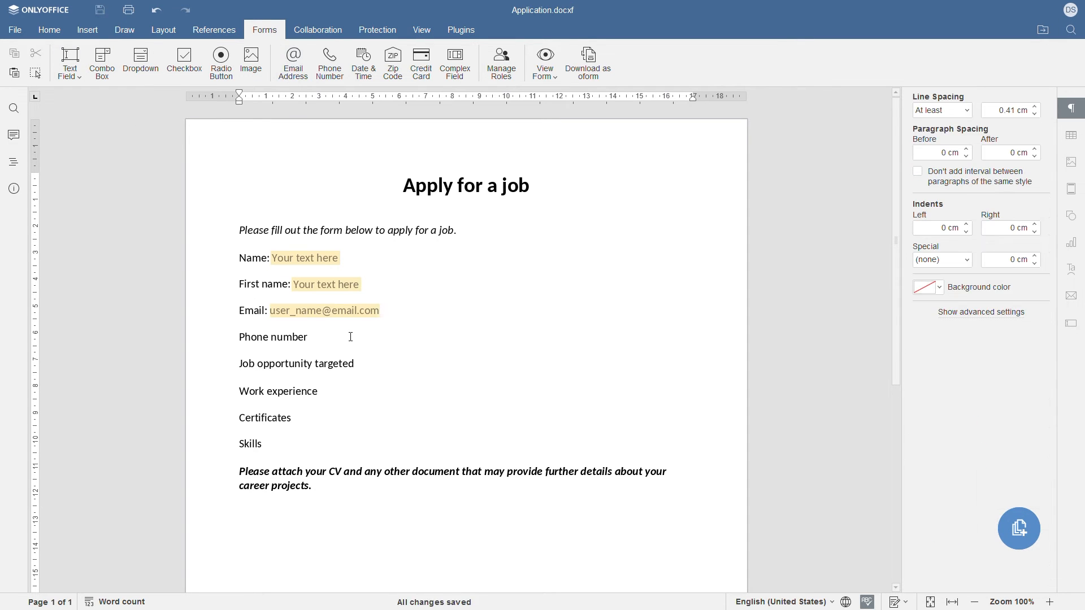
type(":")
left_click(331, 63)
- Add a combo box after "Job opportunity targeted" with options software developer, executive assistant, senior communications manager and product manager
left_click(370, 360)
left_click(103, 63)
left_click(937, 344)
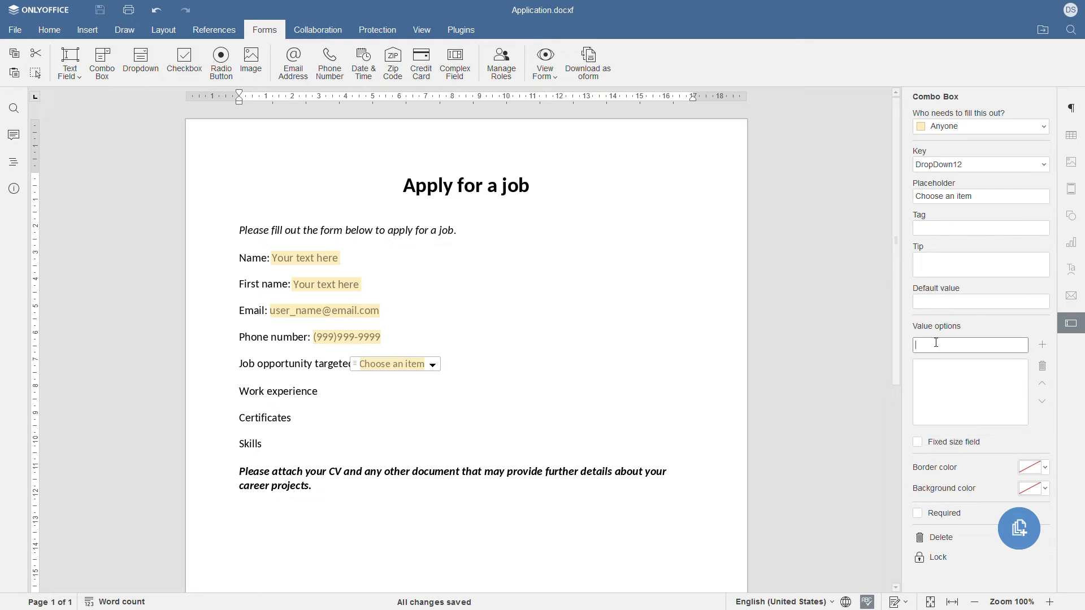
type("software developer")
key("Return")
type("executive a")
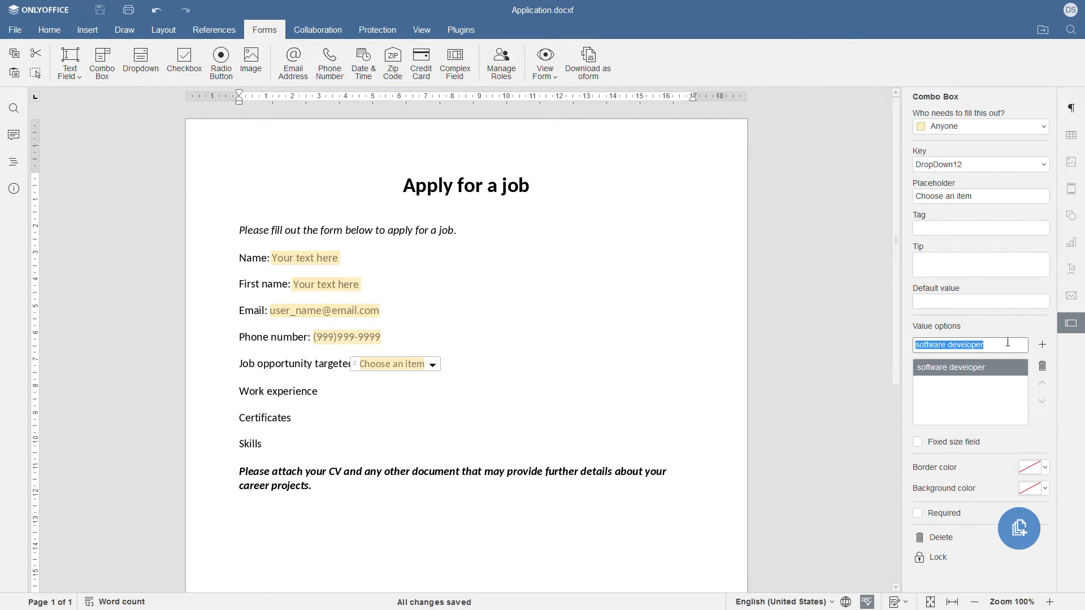
type("ssistant")
key("Return")
type("senior com")
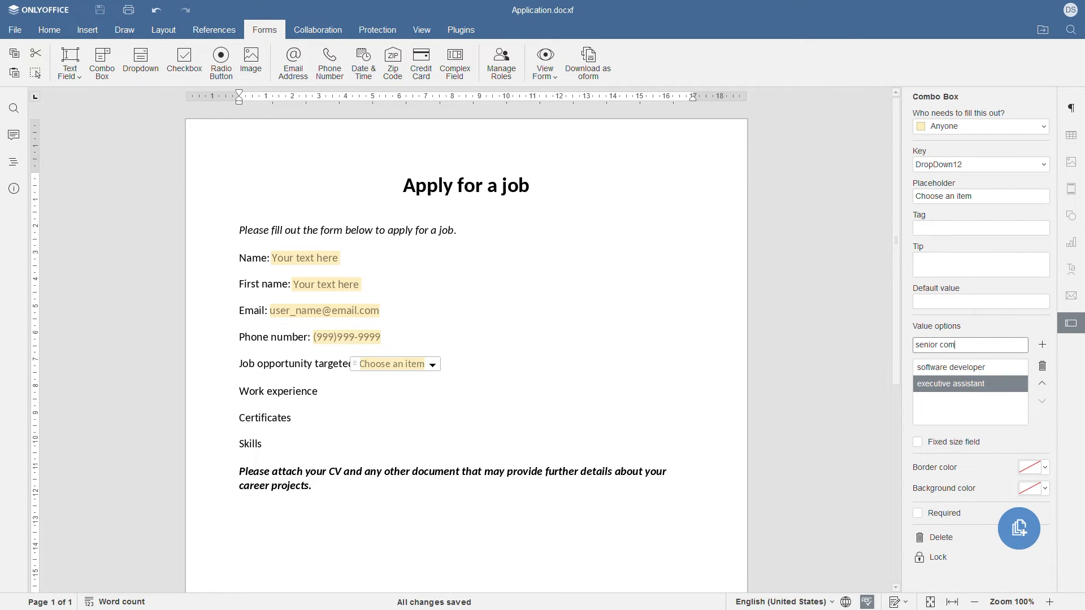
type("munications manager")
key("Return")
type("product manager")
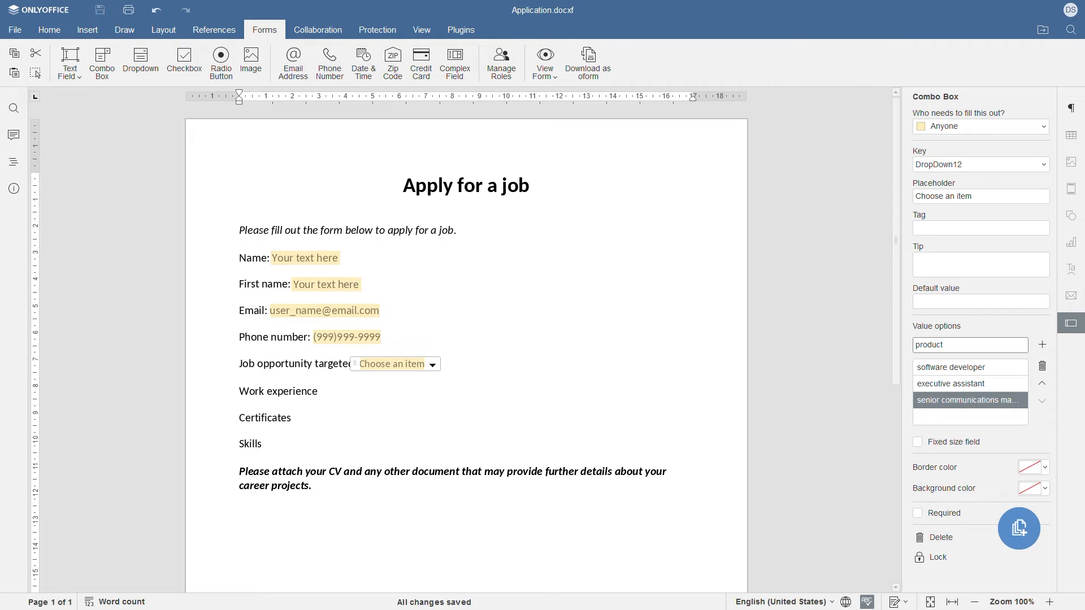
left_click(1043, 351)
- Add a colon and a fillable text field after each of the "Work experience", "Certificates" and "Skills" labels
left_click(404, 388)
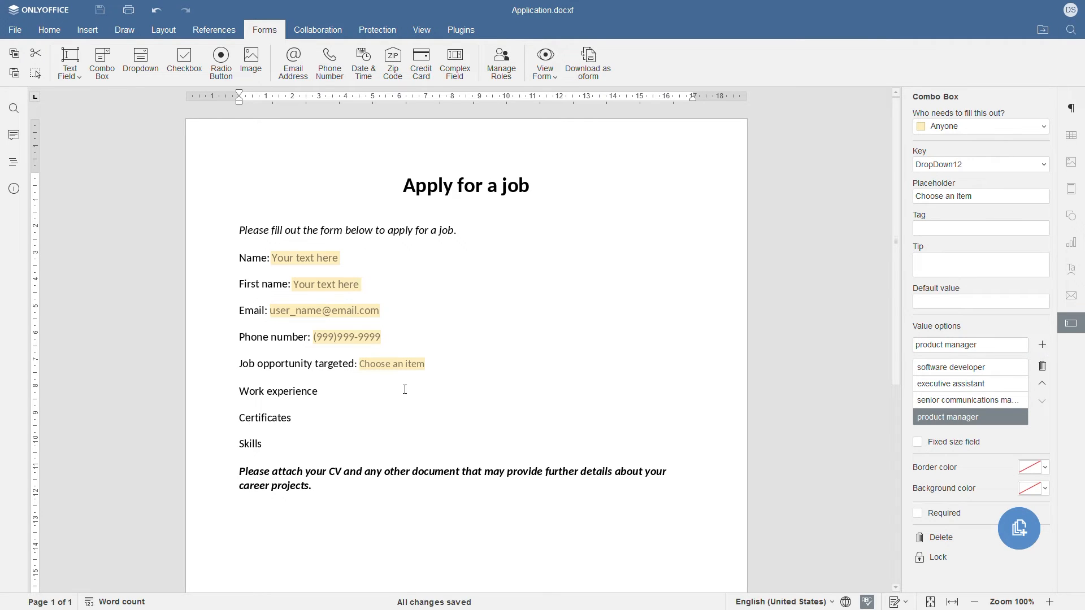
left_click(68, 57)
left_click(301, 417)
type(":")
left_click(68, 58)
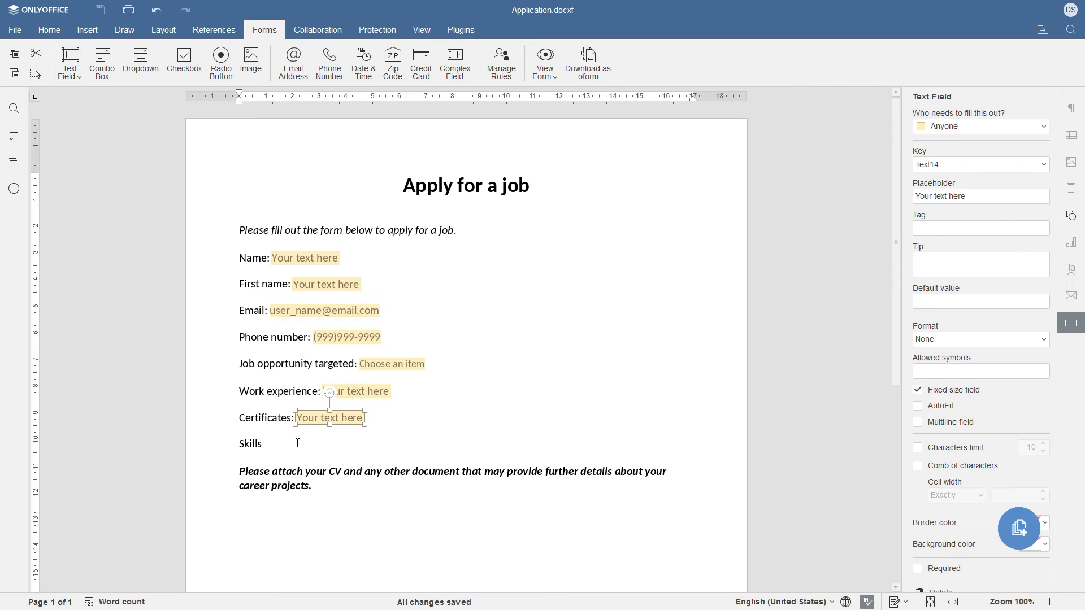
left_click(298, 444)
type(":")
left_click(69, 58)
- Save the form as a new version and save the new process with the Application.docxf form attached
left_click(1020, 528)
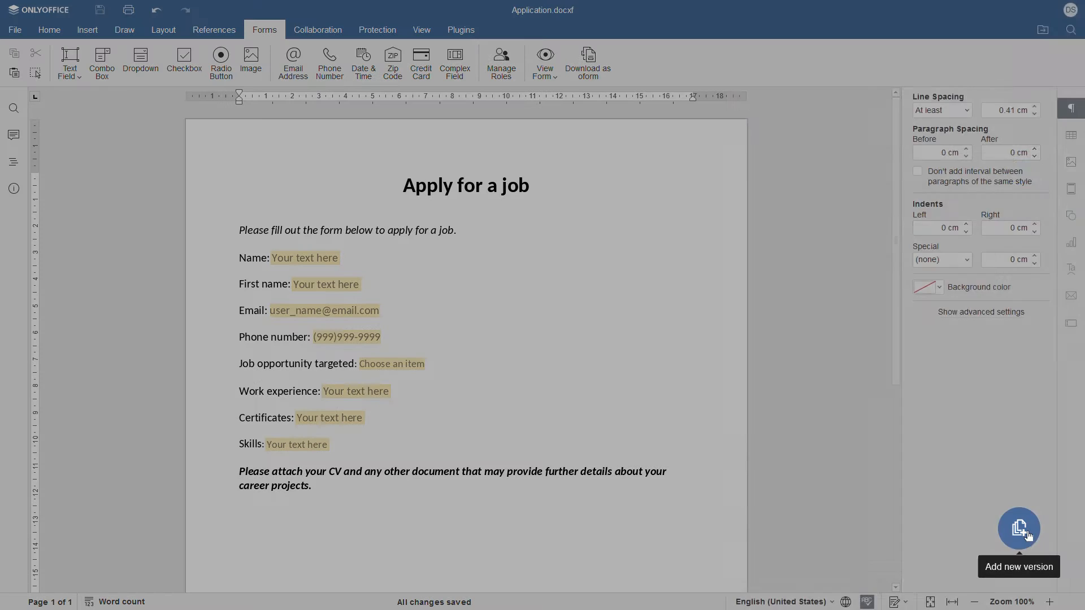
left_click(1038, 179)
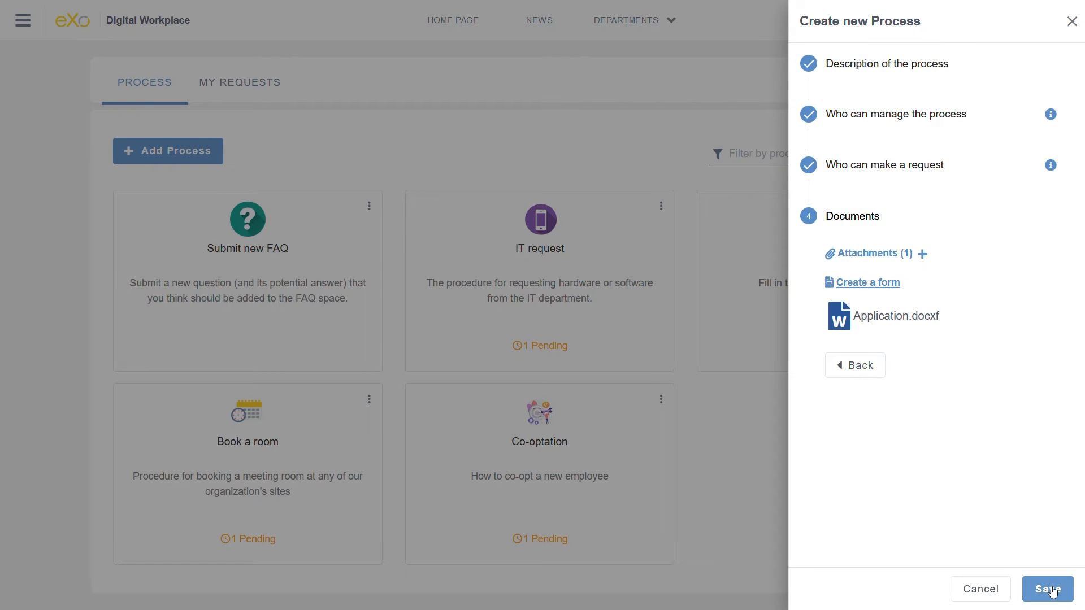
left_click(1051, 590)
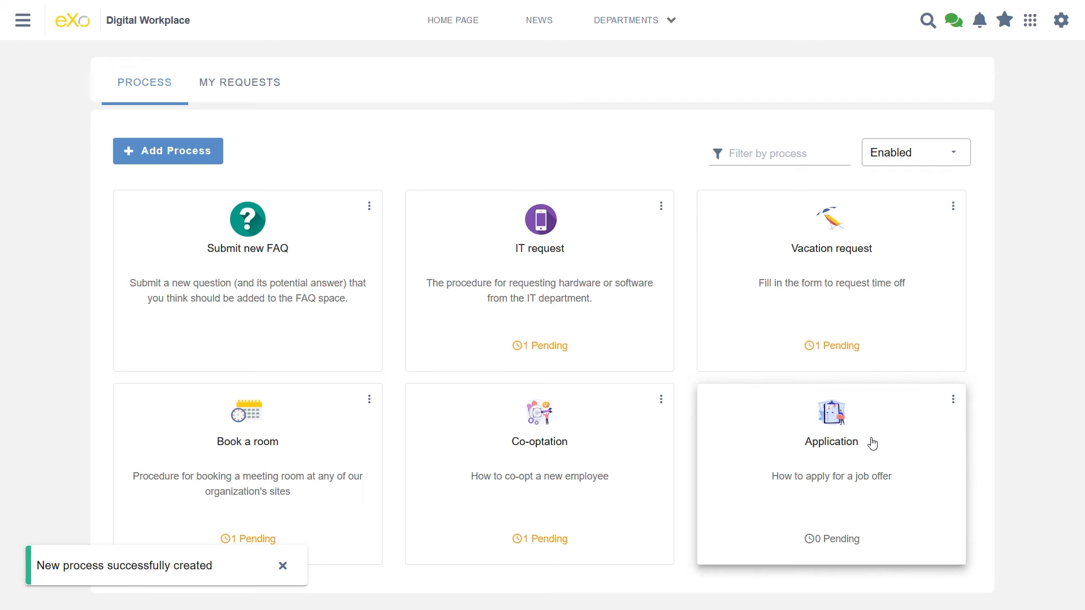
- Open Application.docxf for editing from folder 12 of the workflow folder in the Job opportunities space's documents
left_click(22, 21)
left_click(195, 283)
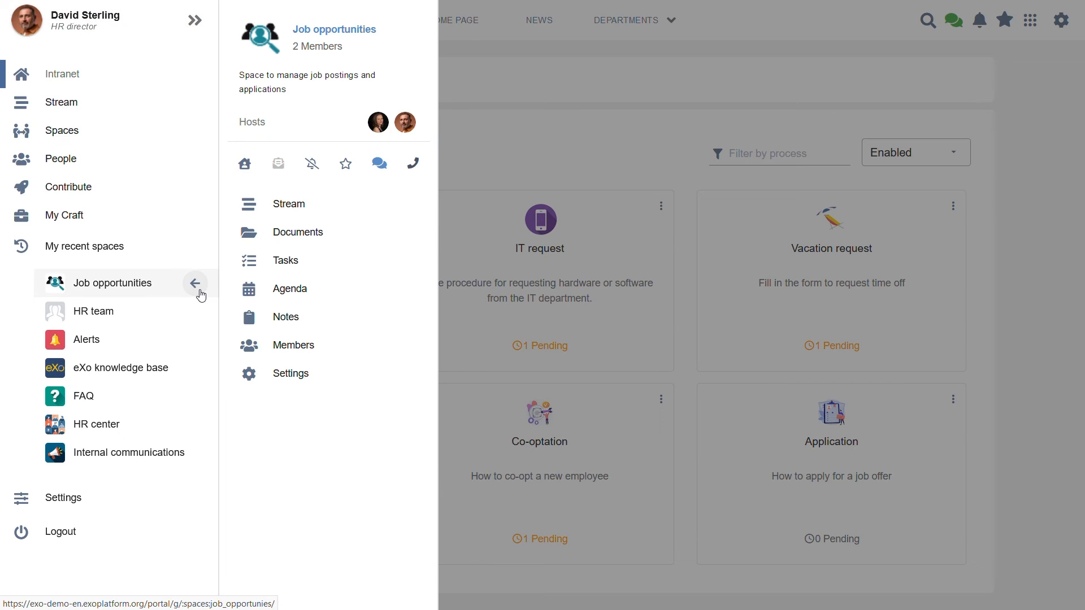
left_click(255, 232)
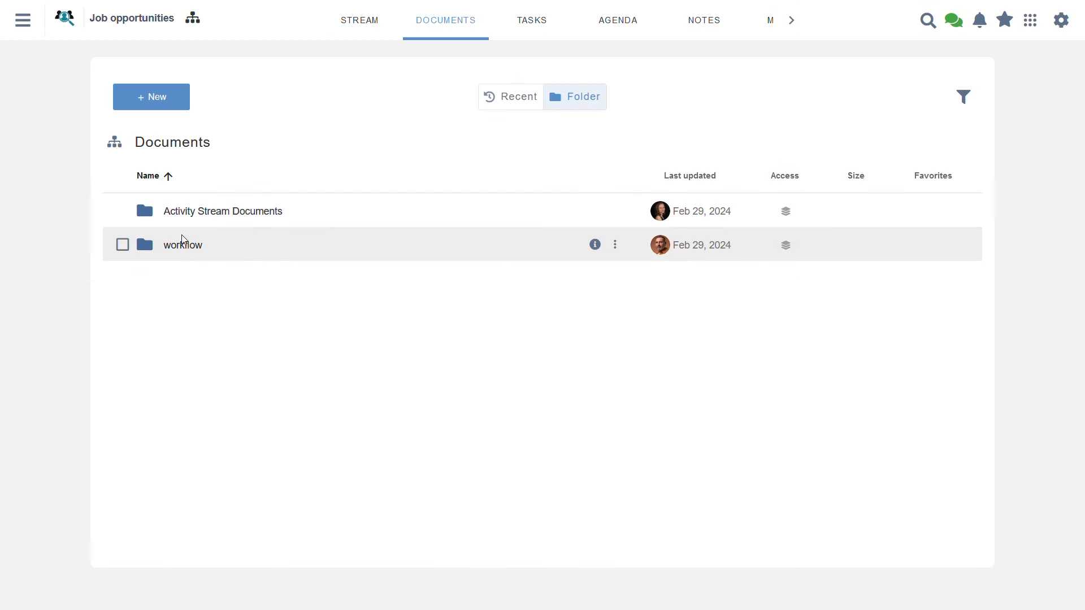
left_click(182, 247)
left_click(167, 212)
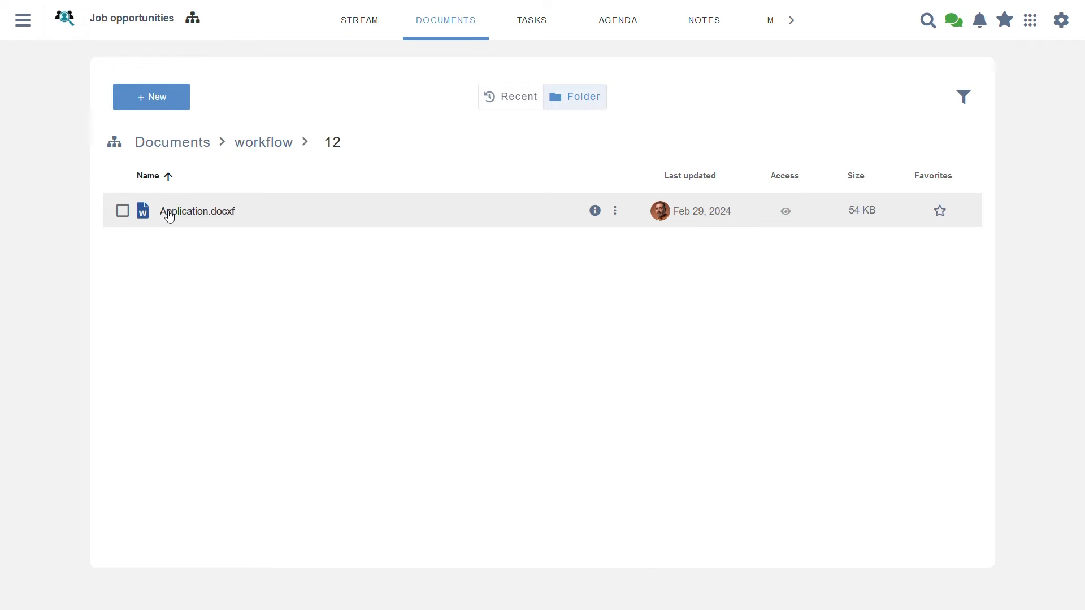
left_click(168, 212)
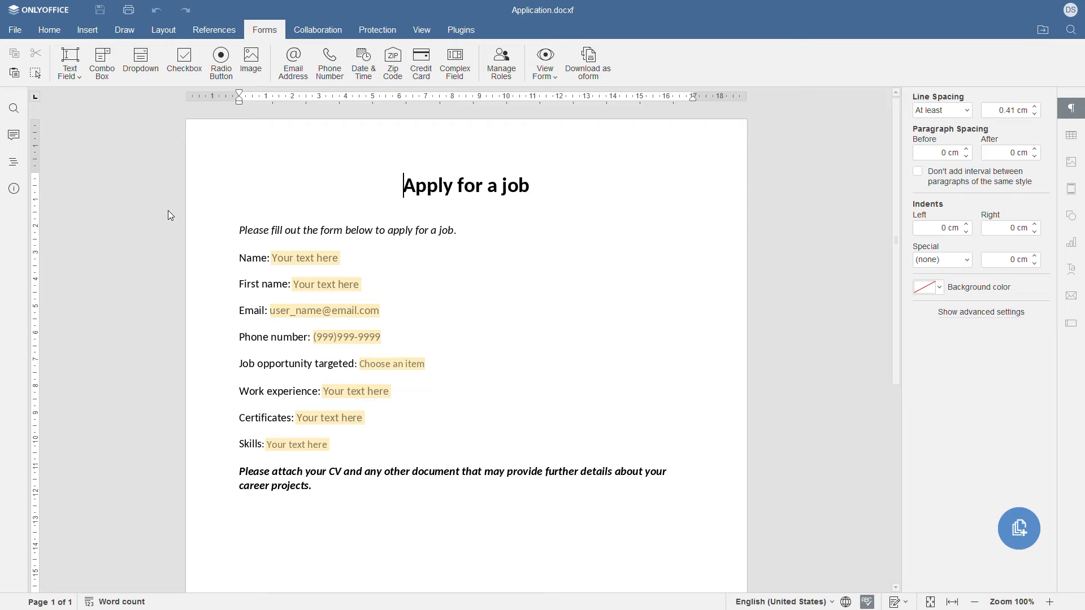
- Add a "Date:" line with a date and time field below "Skills", and save the form as a new version
left_click(351, 439)
key("Return")
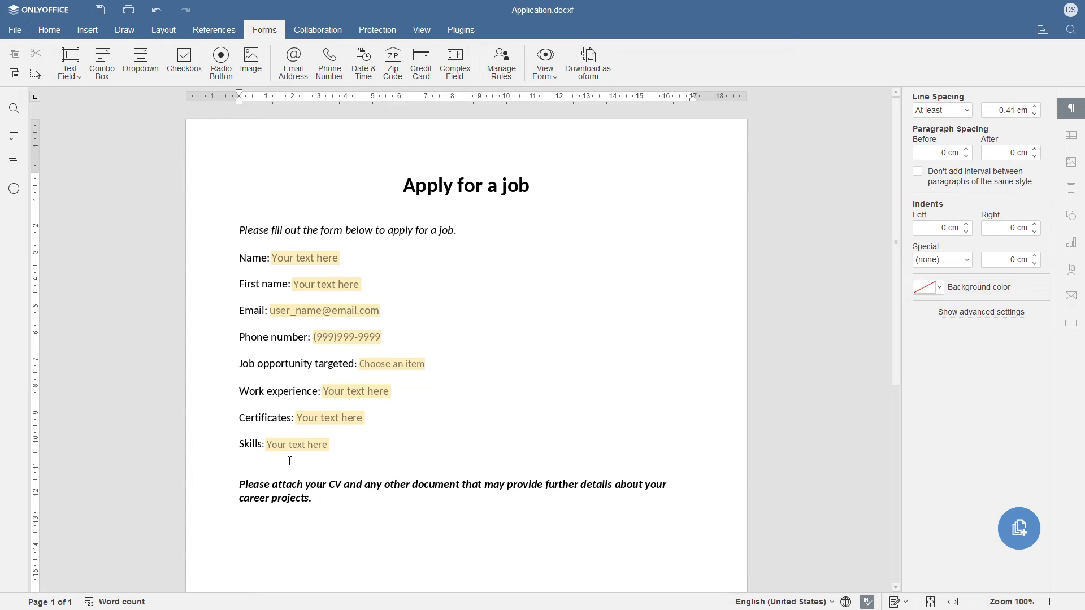
key("Return")
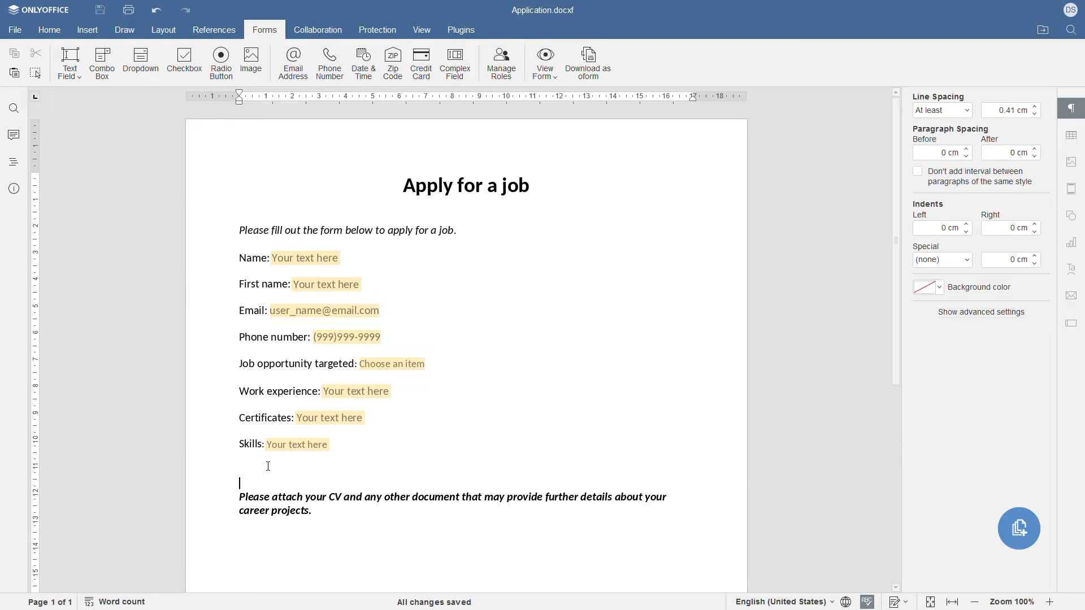
type("Date:")
left_click(364, 73)
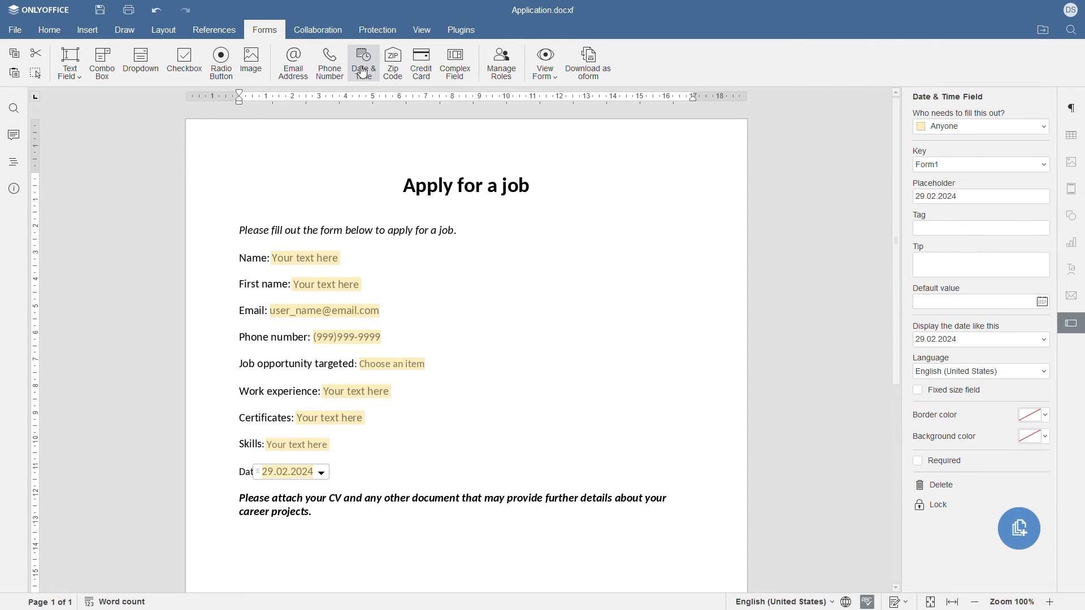
left_click(1009, 523)
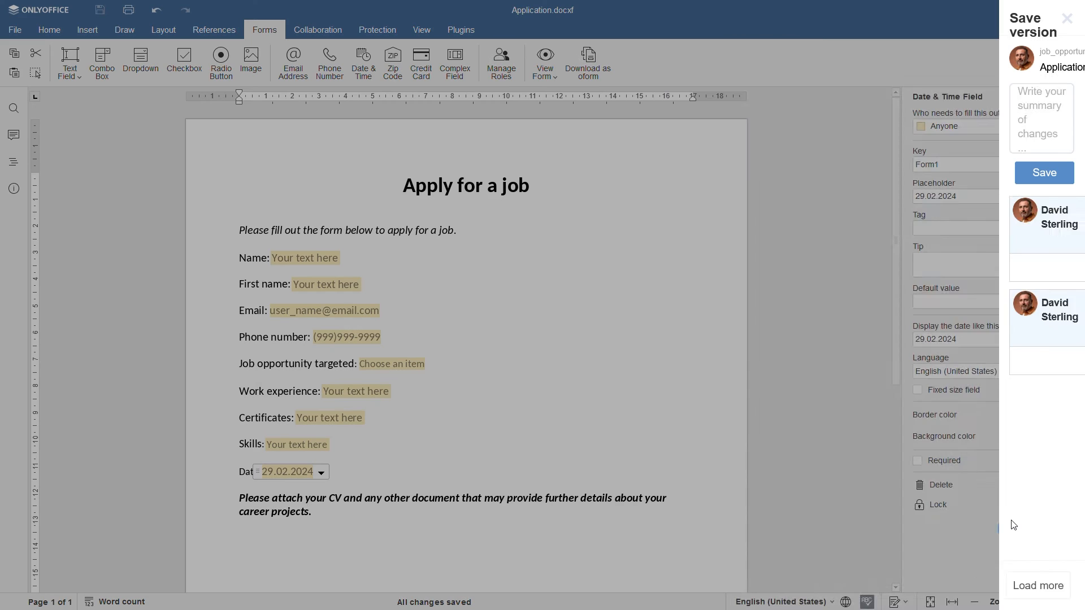
left_click(1026, 169)
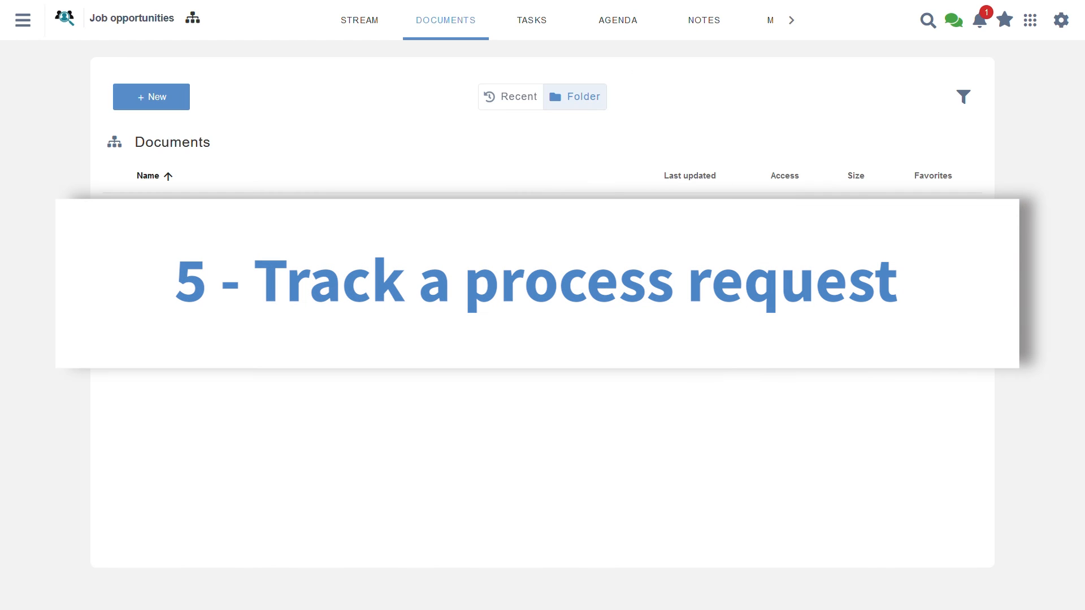
- Open folder 39 inside the space's task folder to view the files submitted with the job application request
left_click(172, 243)
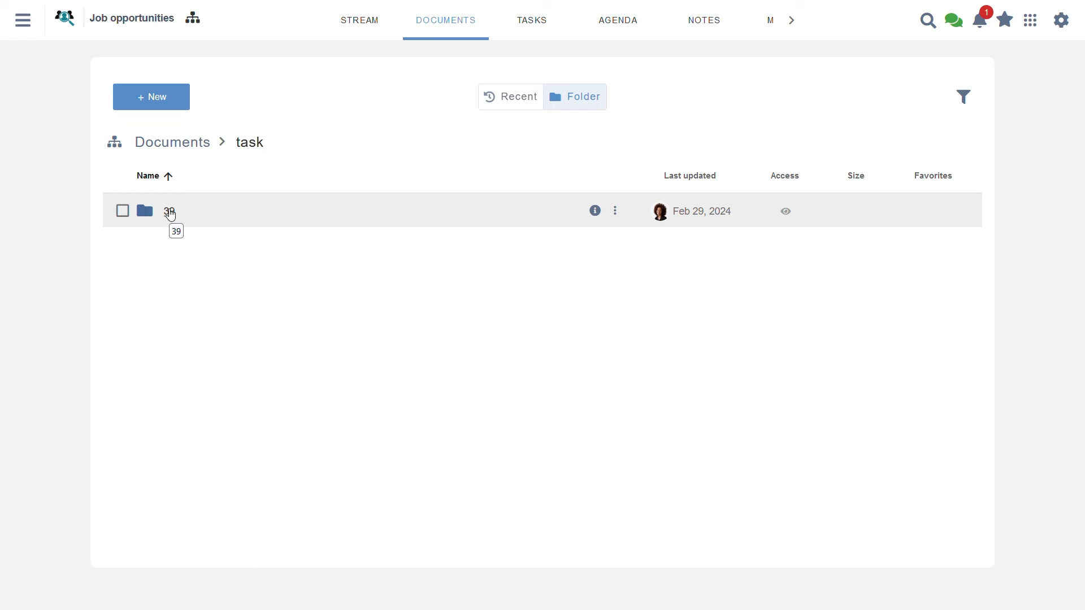
left_click(170, 213)
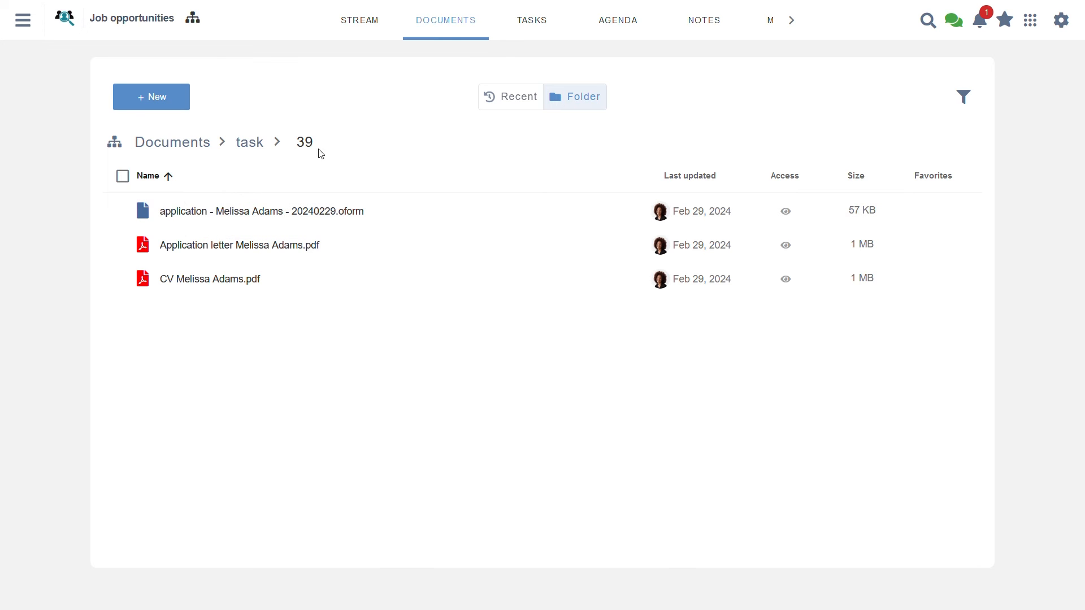
- Open the Application project's task board in the Job opportunities space and rename the "Validated" status as "Accepted"
left_click(532, 19)
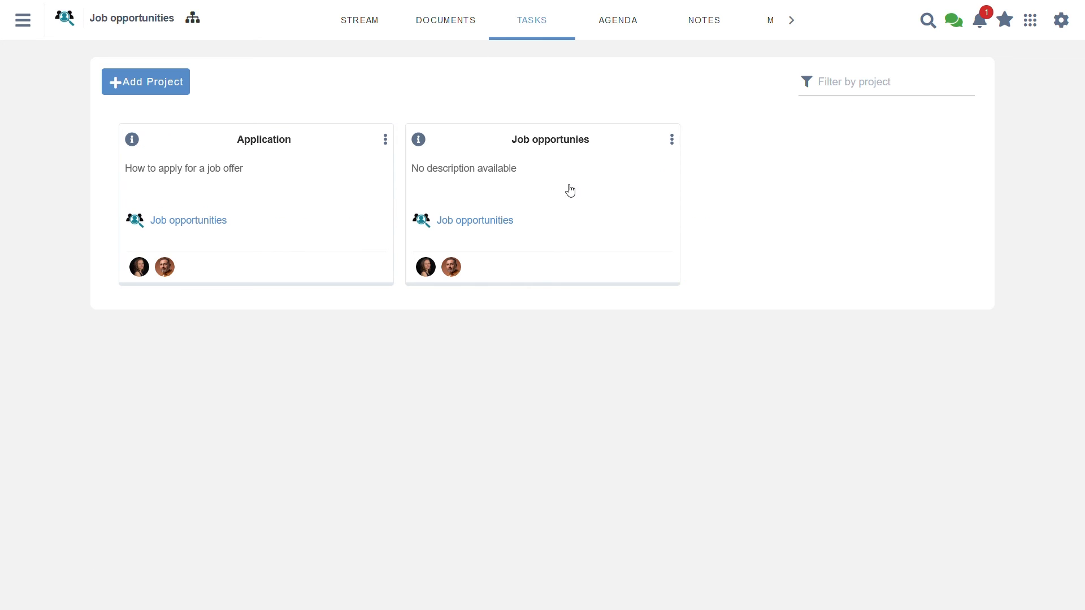
left_click(258, 175)
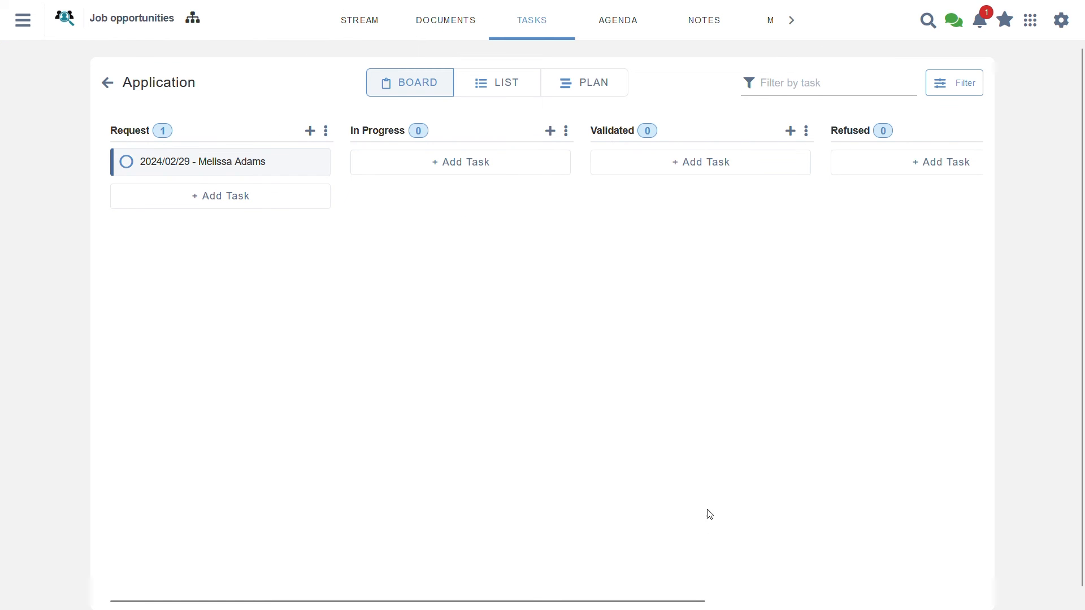
left_click_drag(672, 601, 986, 594)
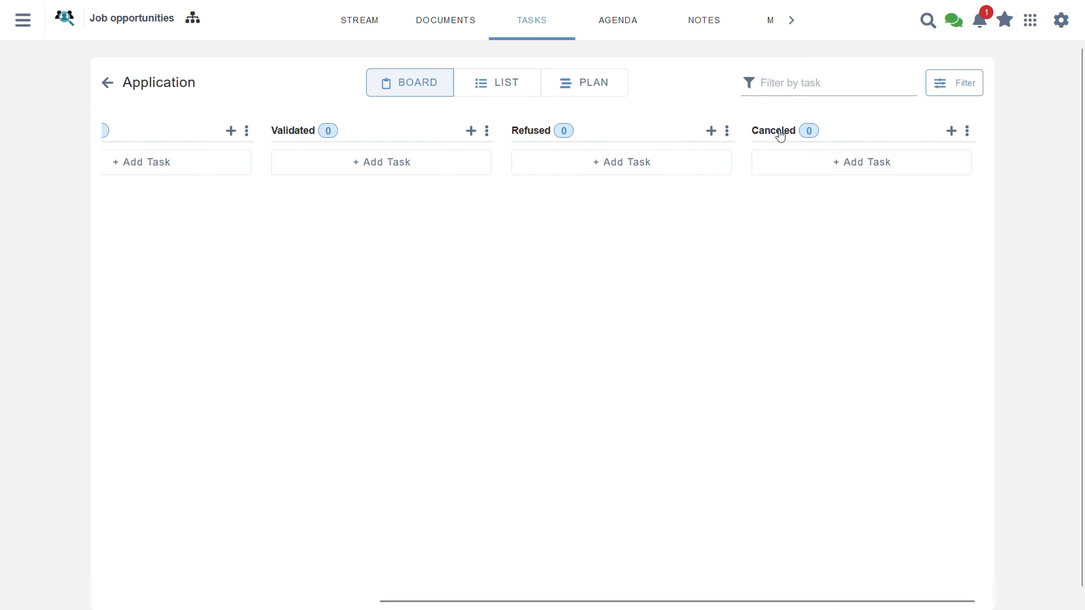
left_click(299, 130)
key("BackSpace")
key("BackSpace")
key("BackSpace")
key("BackSpace")
key("BackSpace")
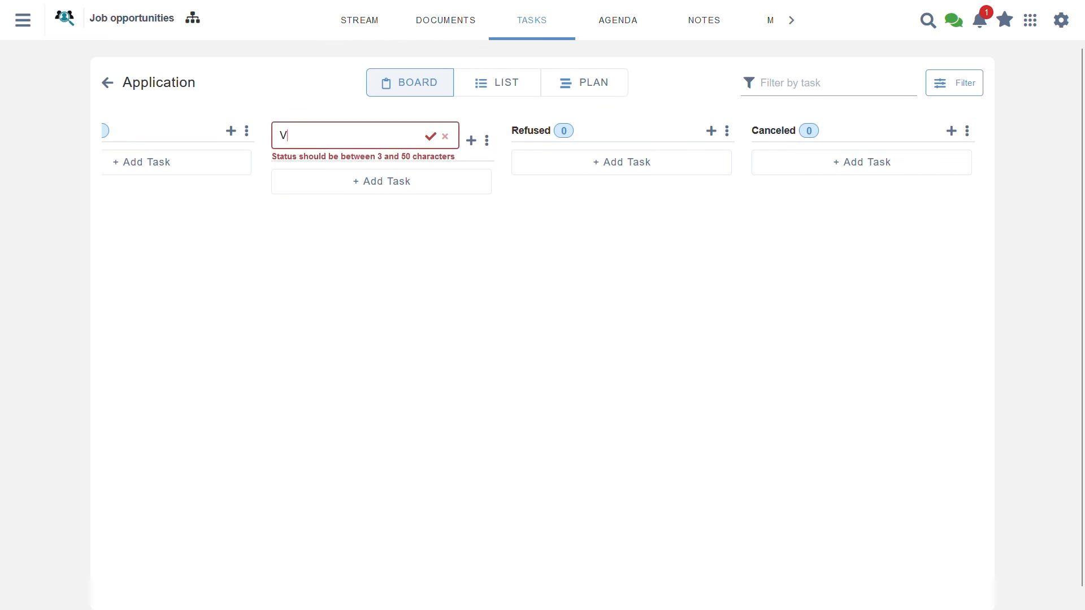
type("Accepted")
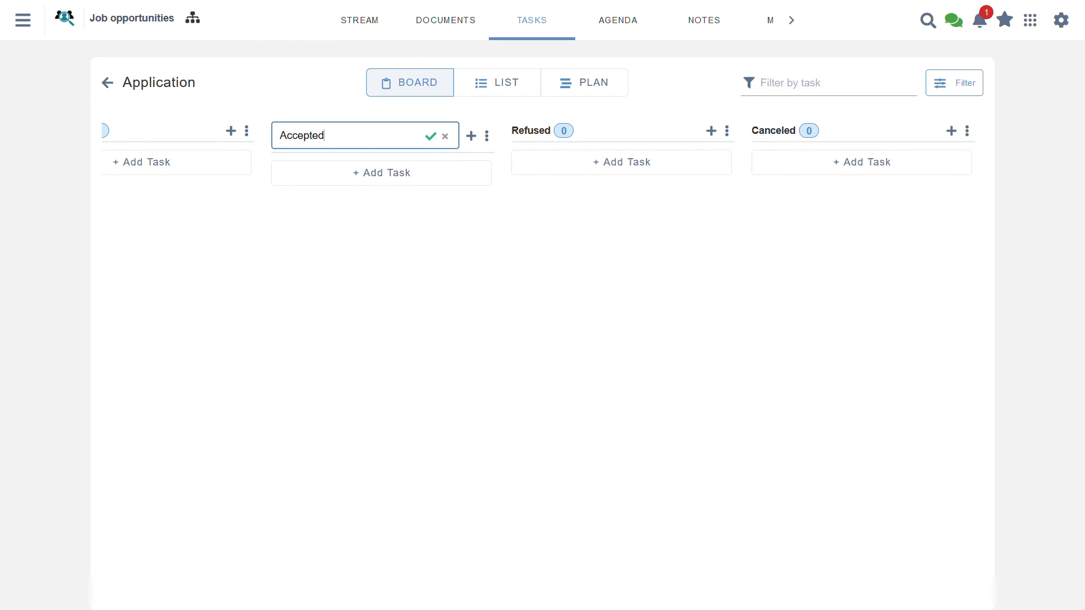
key("Return")
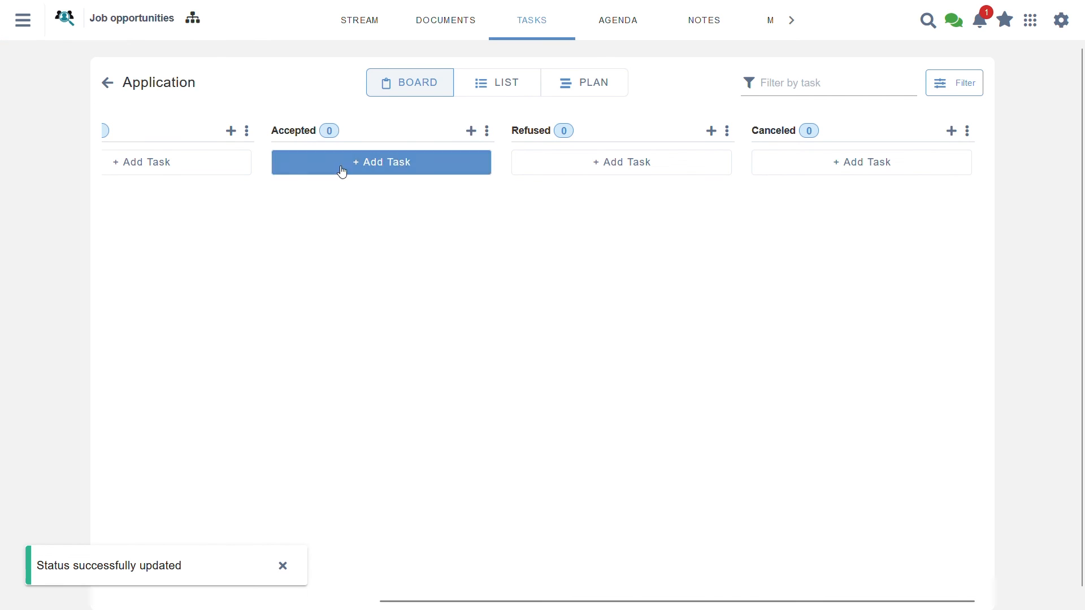
- Move the applicant's 2024/02/29 request from the Request column to the Accepted column
left_click_drag(418, 600, 160, 587)
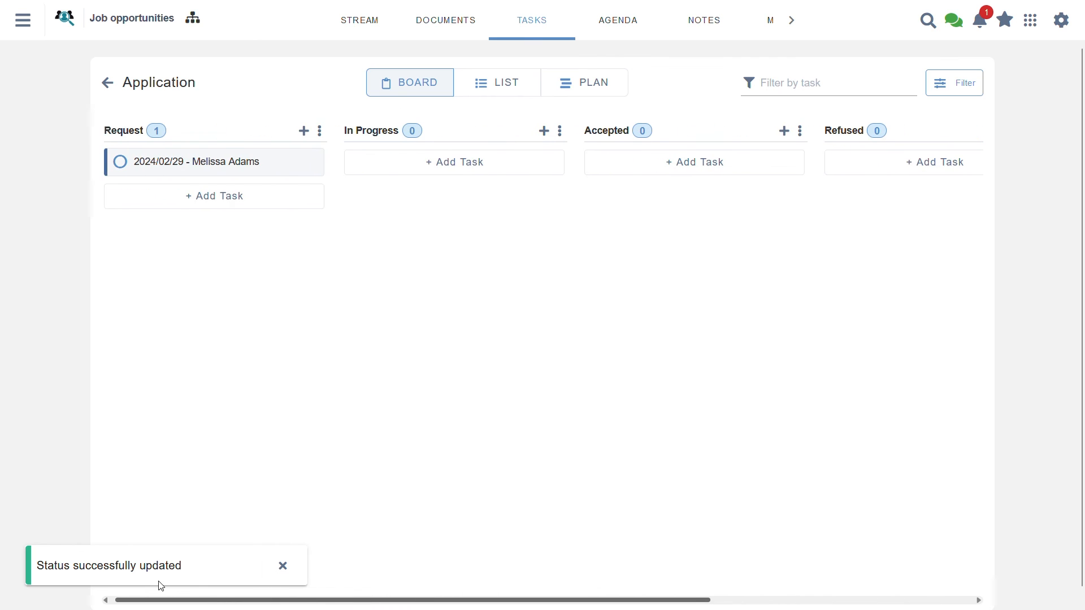
left_click_drag(220, 168, 695, 158)
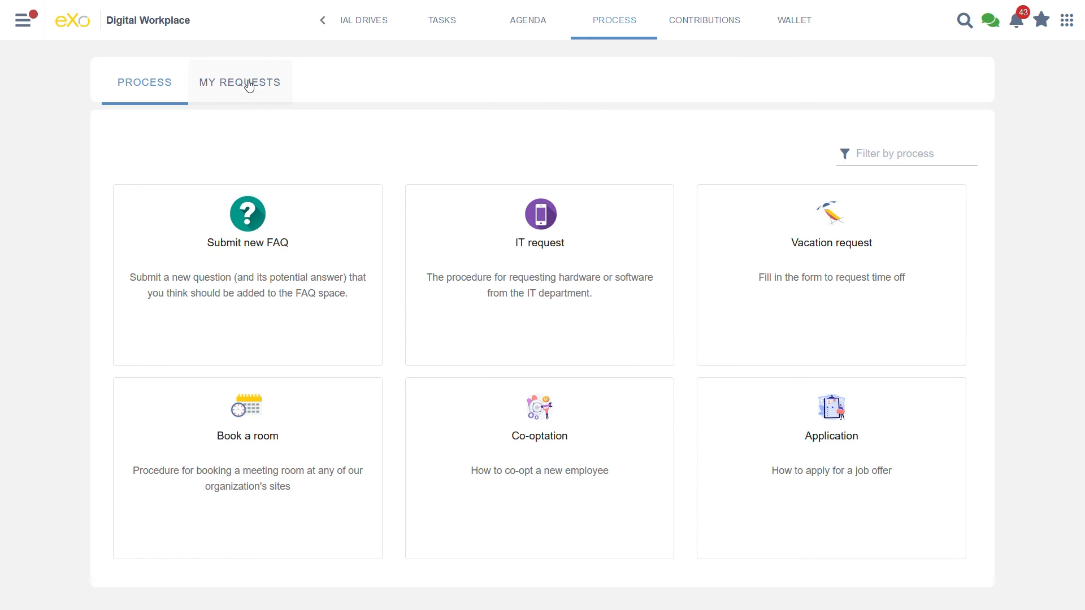
- Review the status of each submitted request in the requester's own list of process requests
left_click(249, 86)
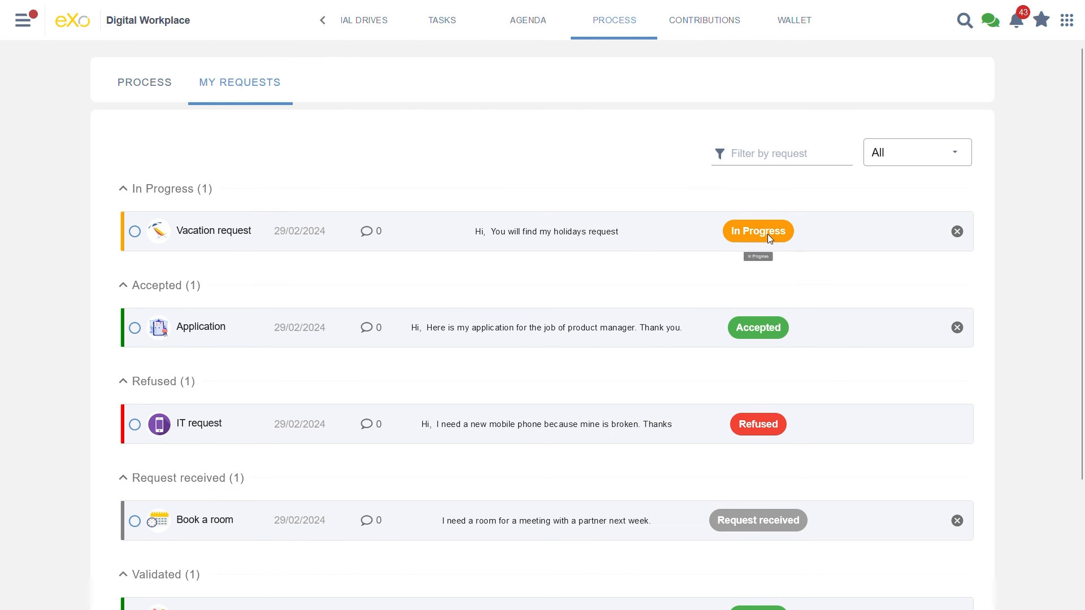
scroll(765, 249, "down", 3)
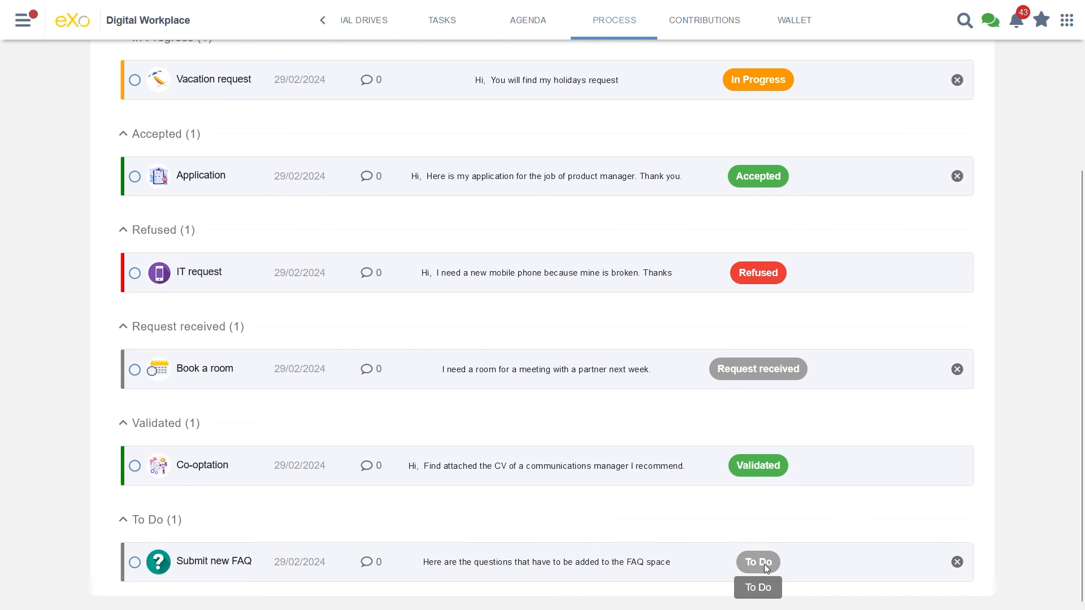
scroll(757, 315, "up", 1)
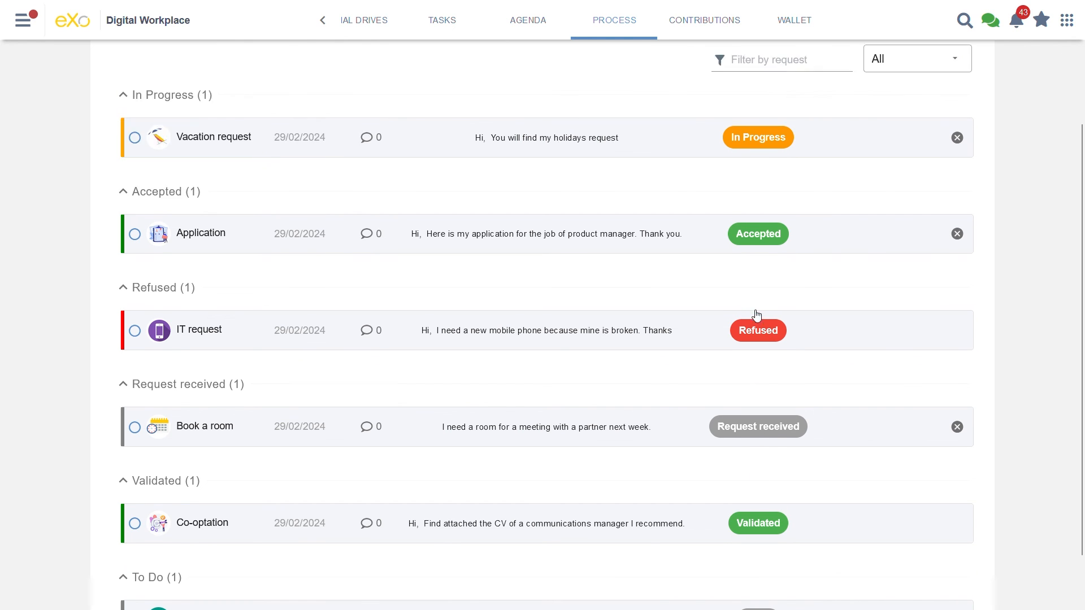
scroll(757, 315, "up", 2)
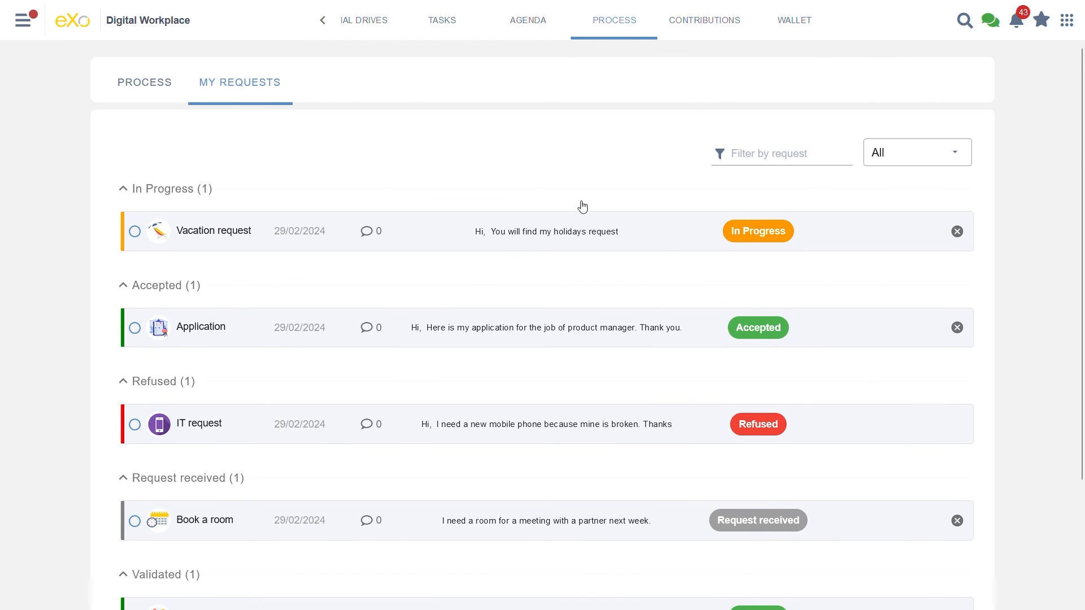